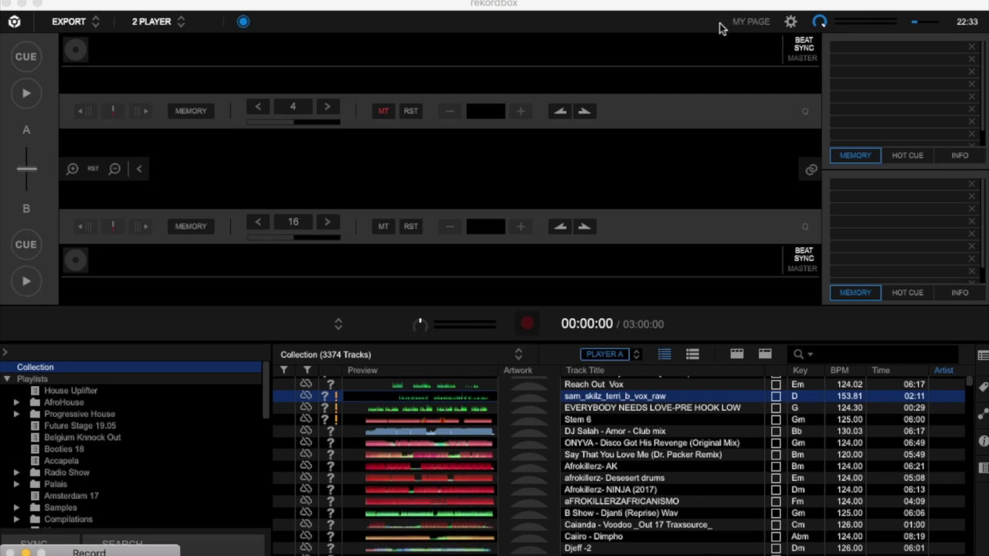
Show the Creative Plan subscription and its plan history on My Page
left_click(750, 21)
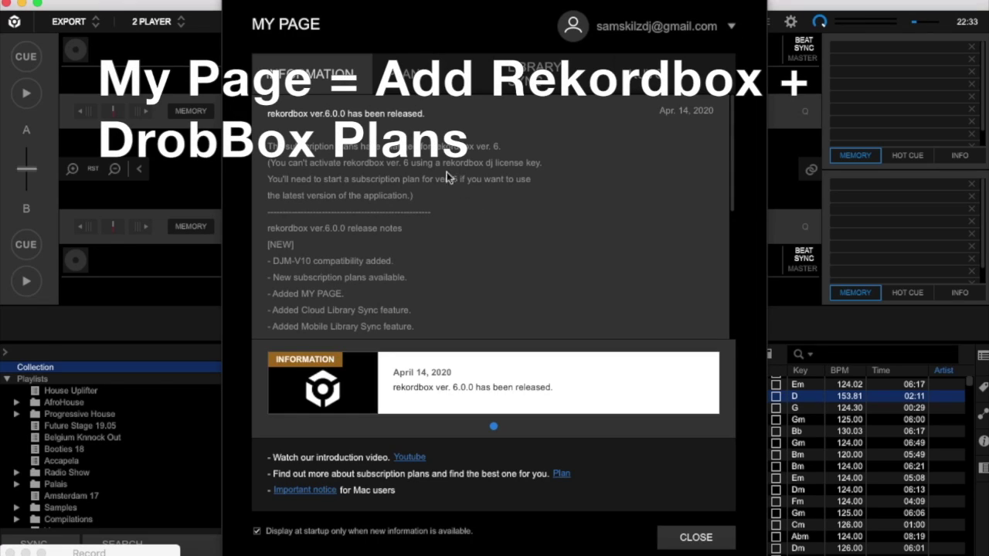
left_click(408, 75)
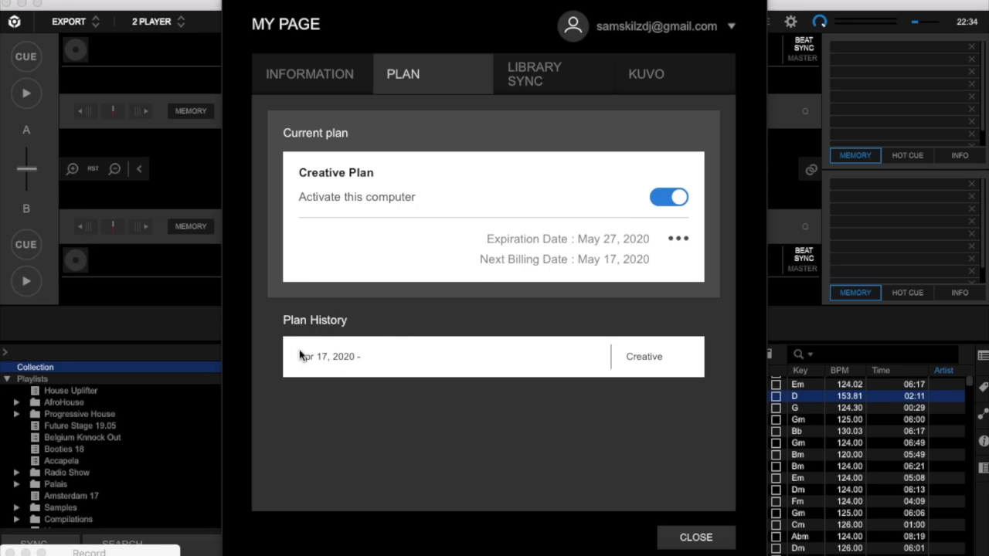
Confirm Cloud Library Sync to Dropbox is on, then close My Page
left_click(533, 78)
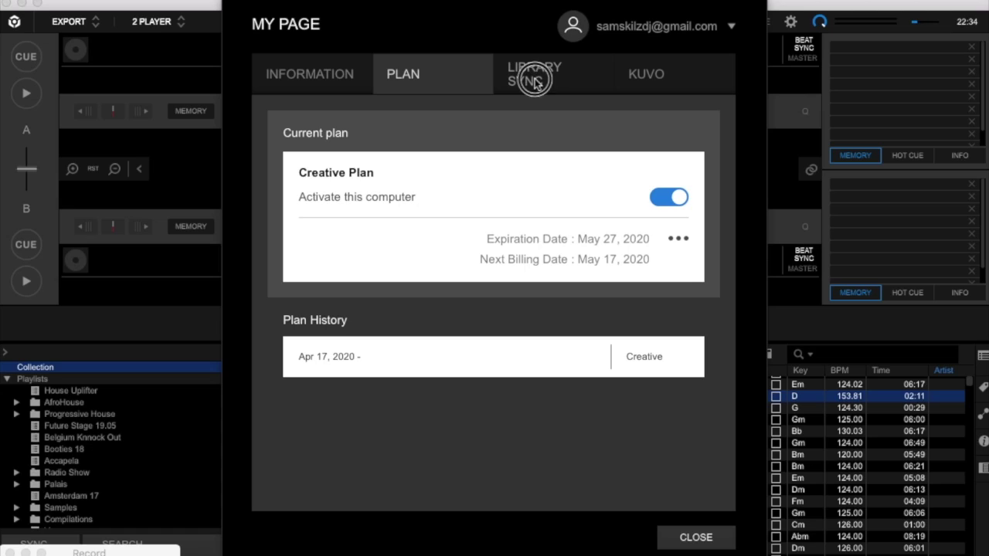
left_click(531, 80)
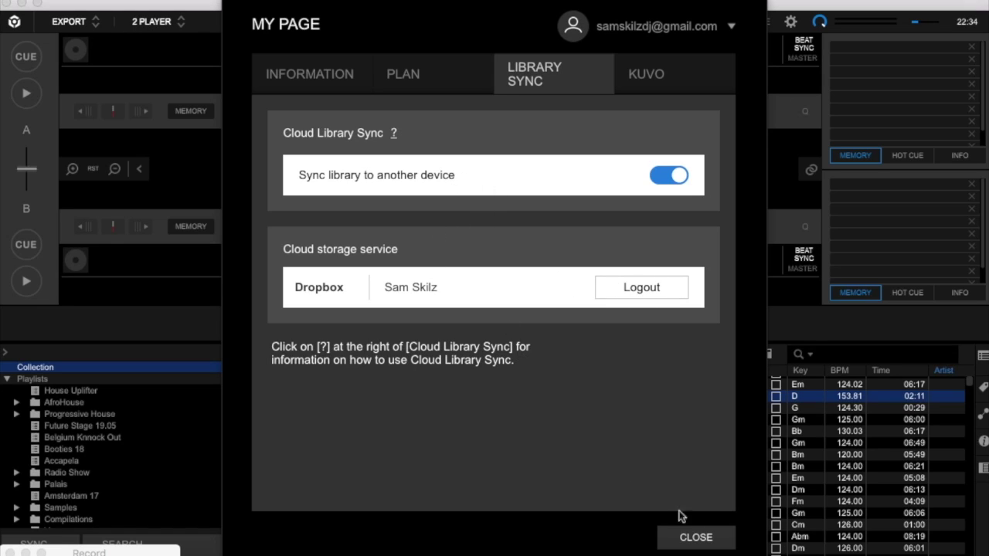
left_click(691, 536)
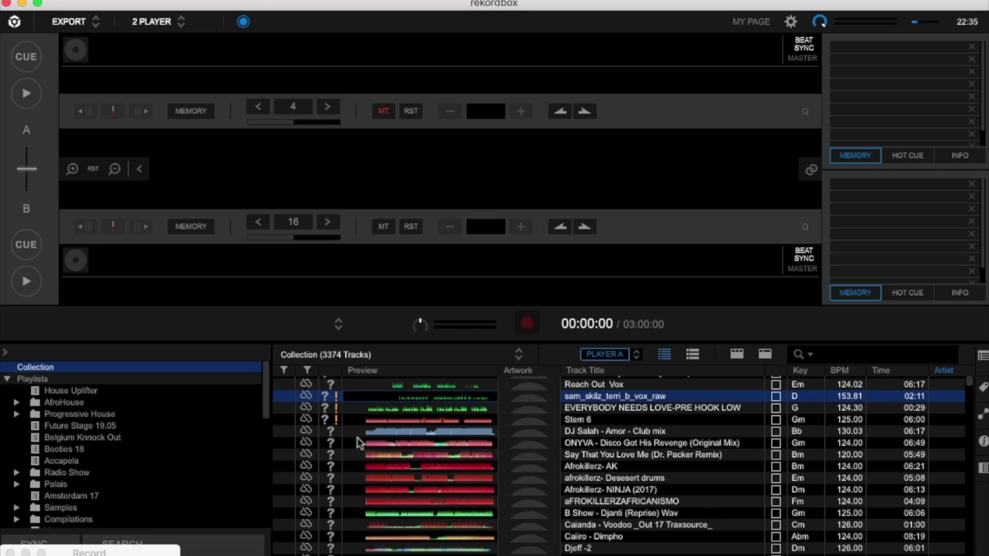
Expand the Progressive House folder and open the Podcast 01-10 playlist
left_click(16, 415)
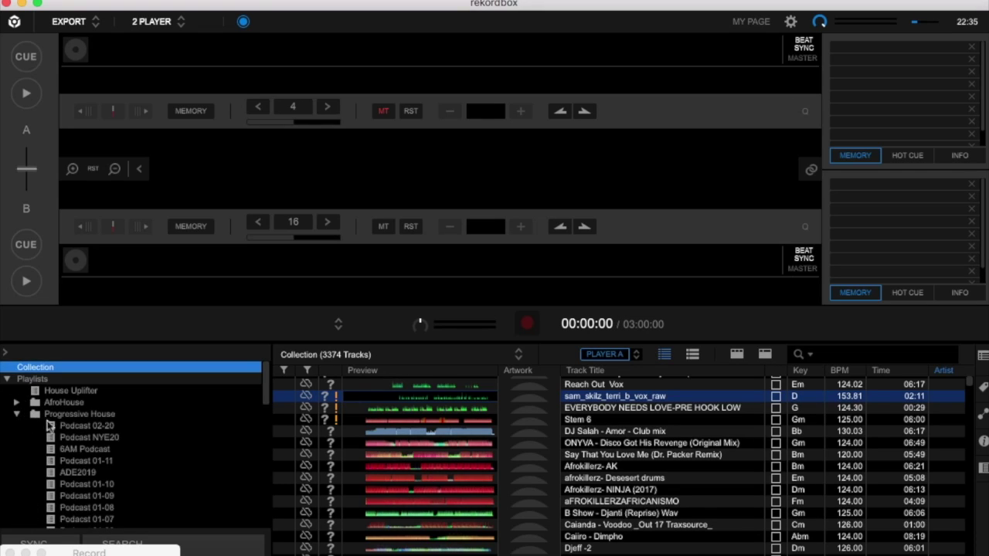
left_click(104, 438)
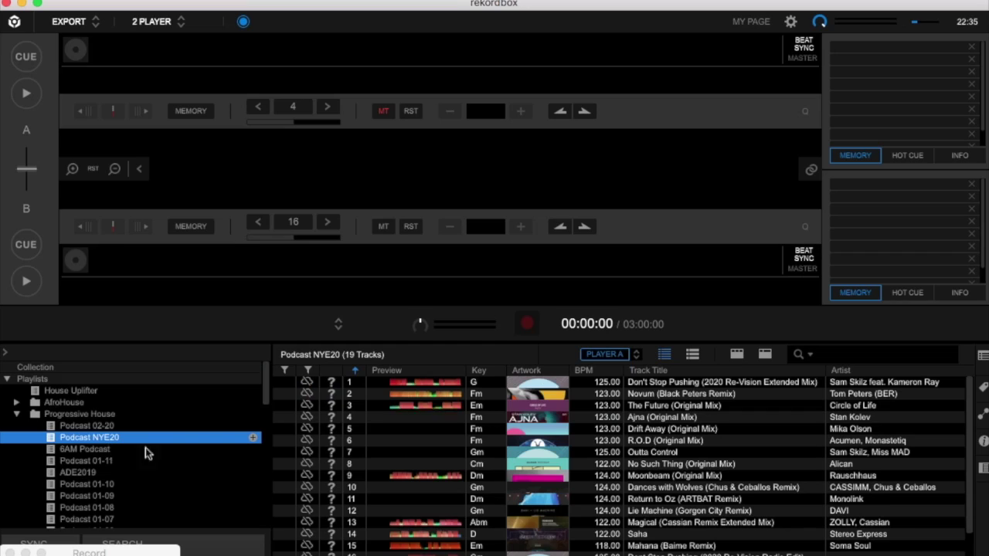
left_click(88, 496)
left_click(104, 485)
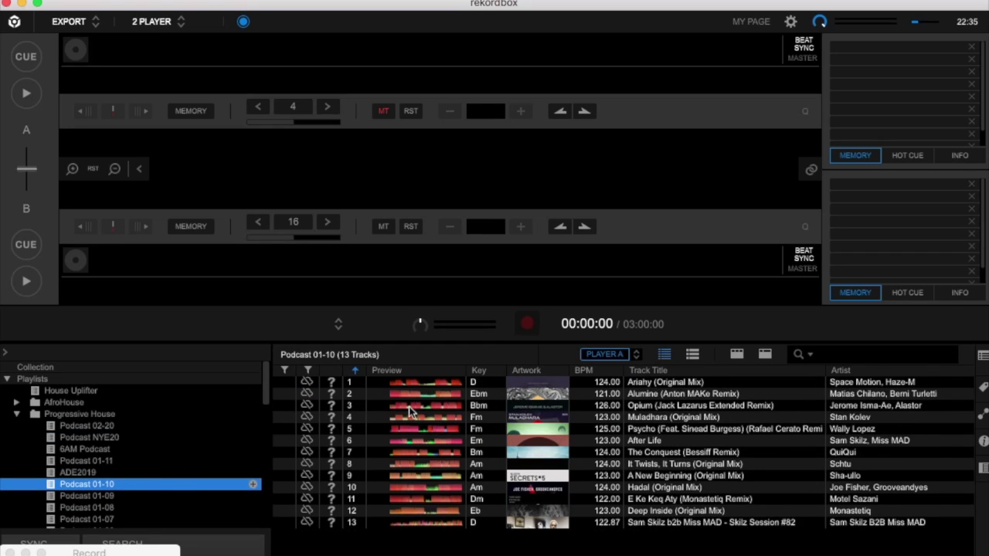
Select the first track, Ariahy (Original Mix), and bring up its actions menu
left_click(66, 539)
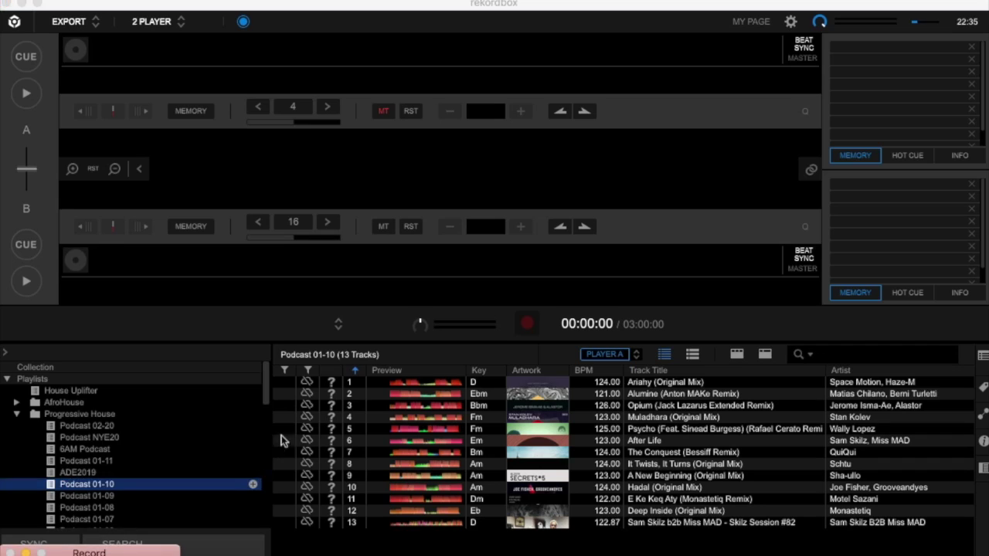
left_click_drag(309, 409, 331, 381)
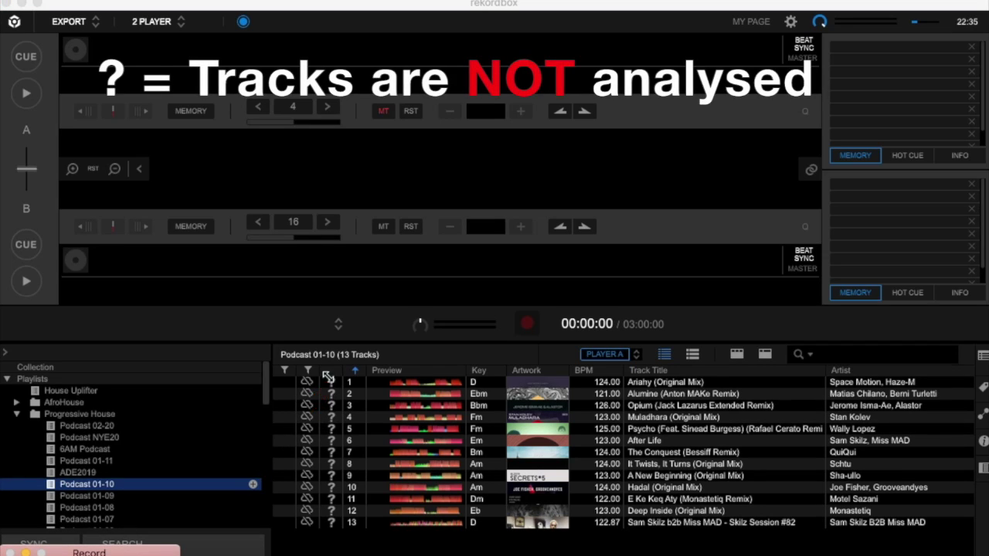
left_click(396, 384)
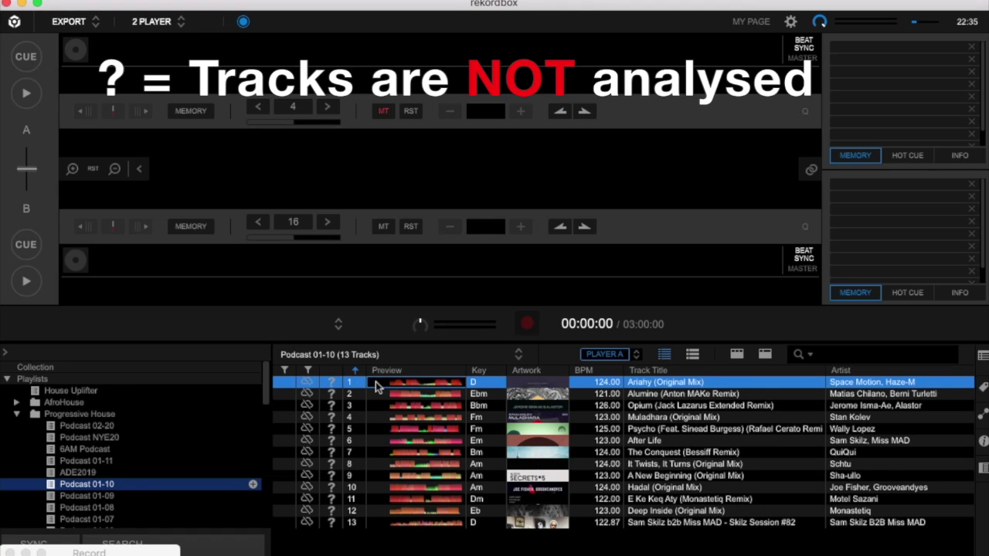
right_click(376, 387)
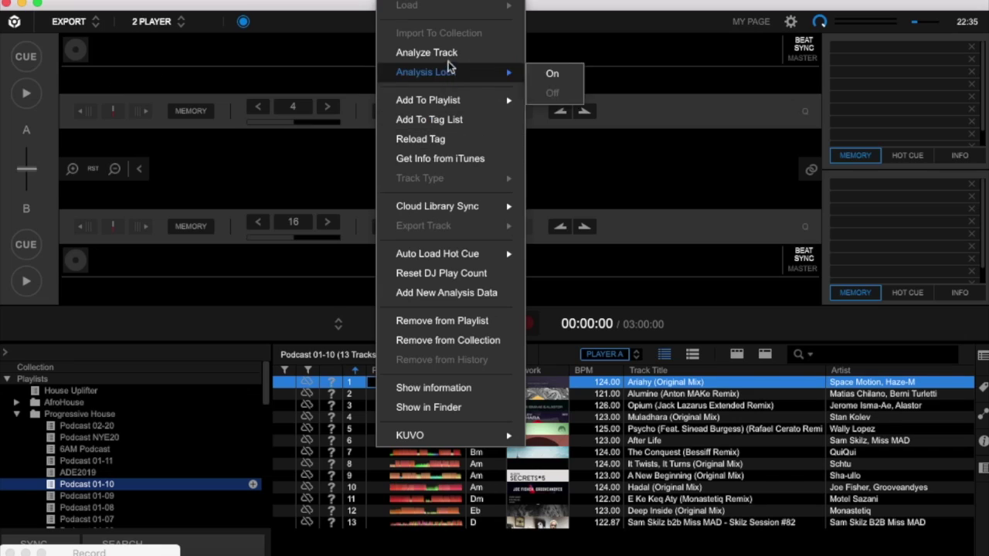
Analyze Ariahy (Original Mix) for BPM/grid and key, then reopen its actions menu
left_click(444, 54)
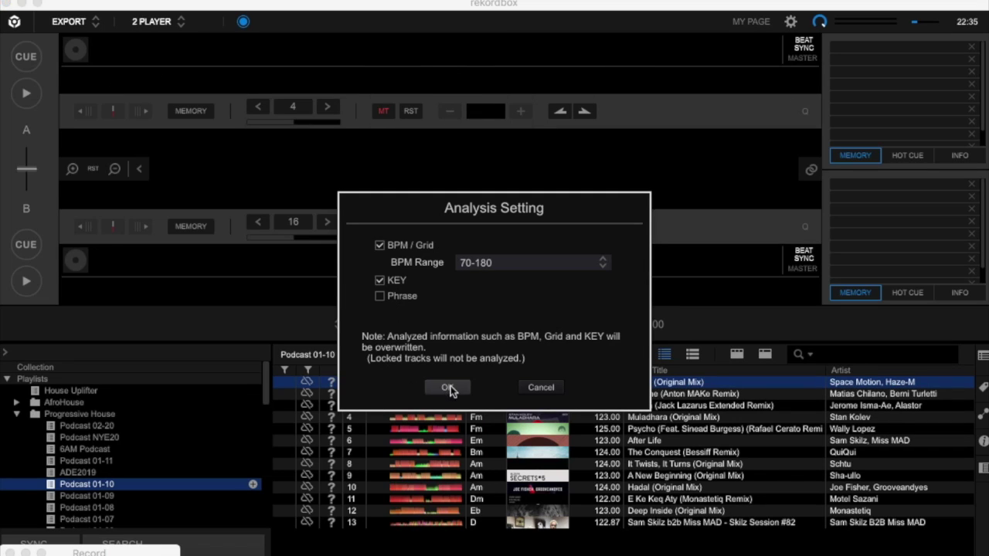
left_click(449, 387)
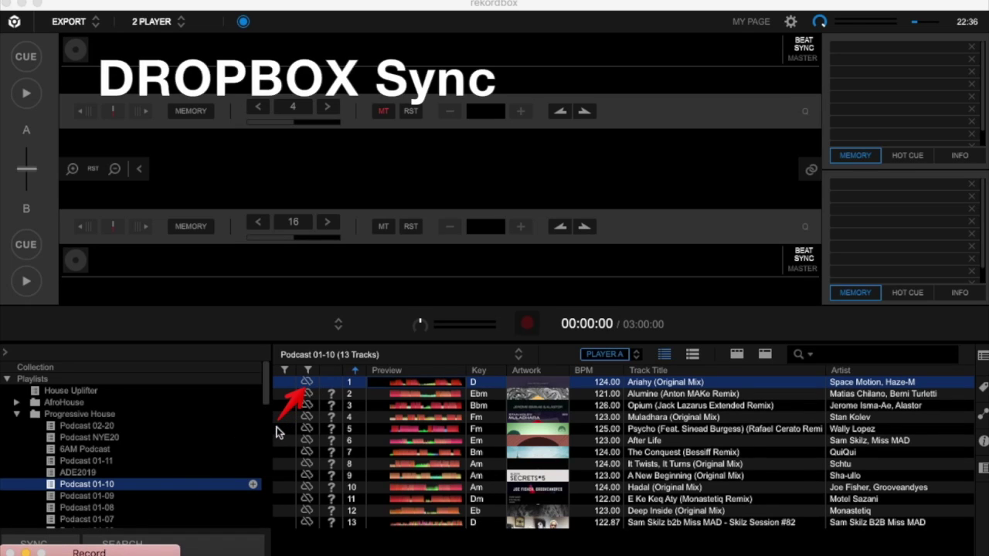
right_click(308, 384)
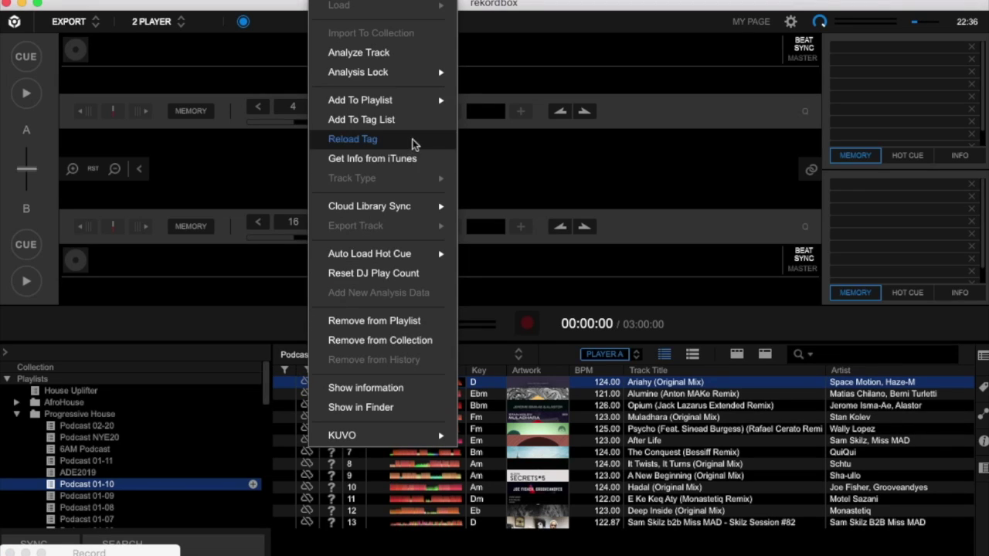
Upload Ariahy (Original Mix) to Dropbox via Cloud Library Sync, then select tracks 2–13
mouse_move(391, 216)
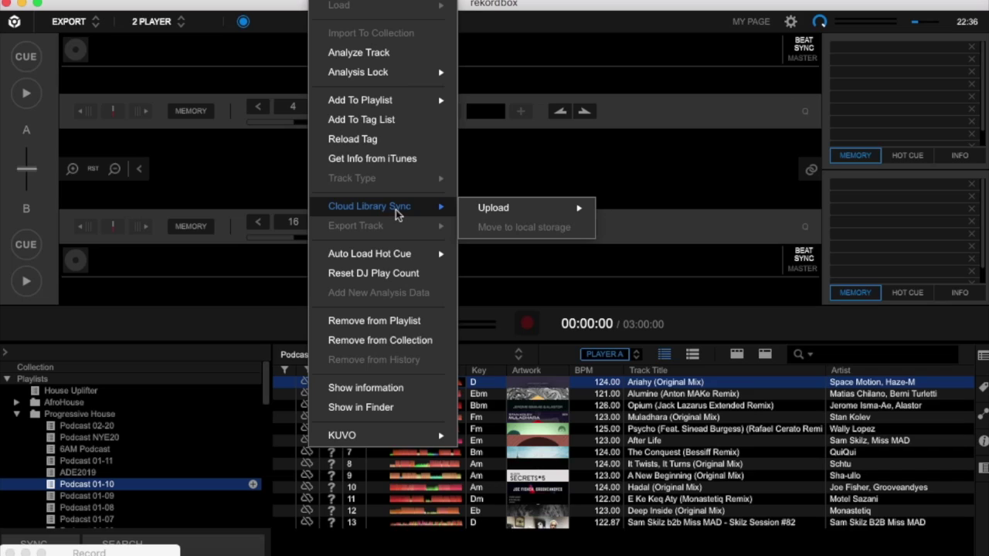
mouse_move(493, 213)
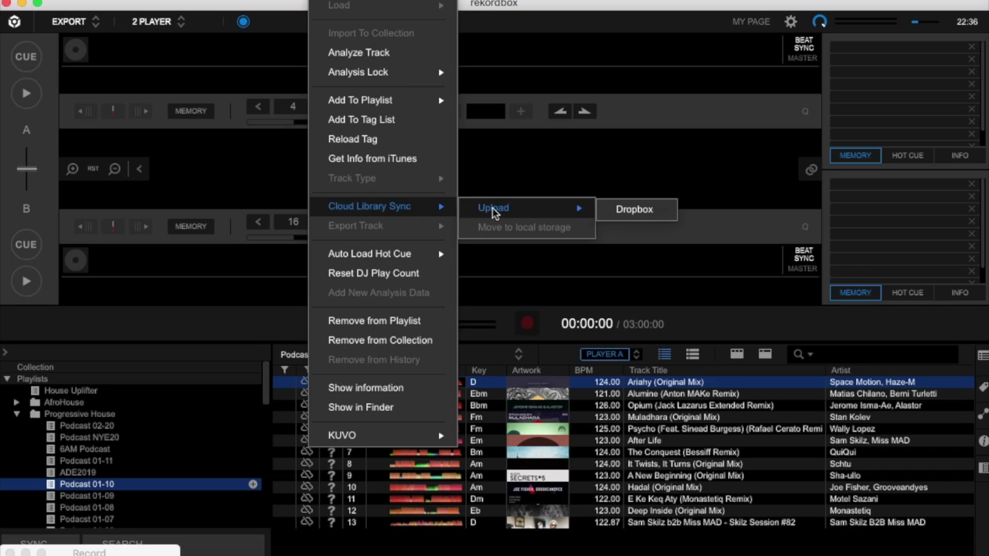
left_click(635, 213)
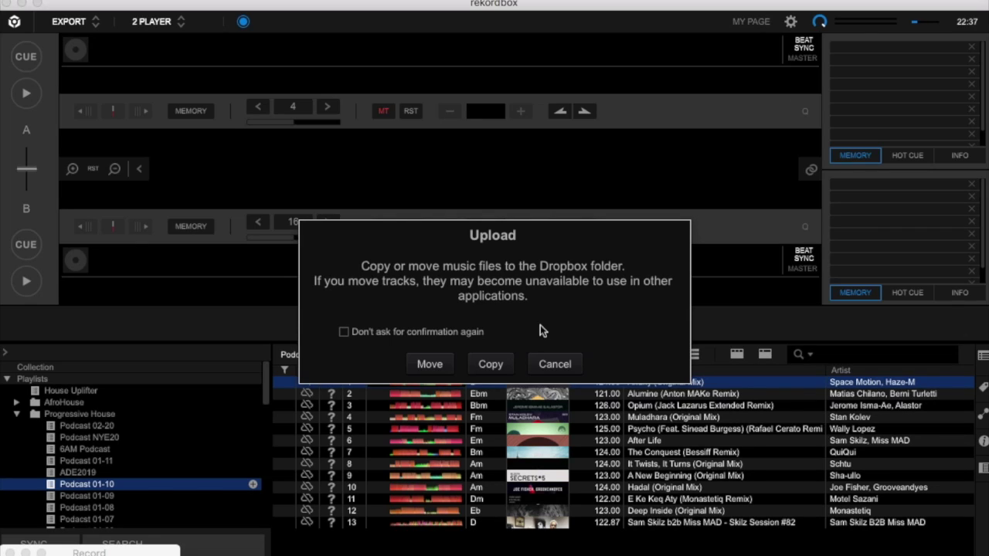
key("Return")
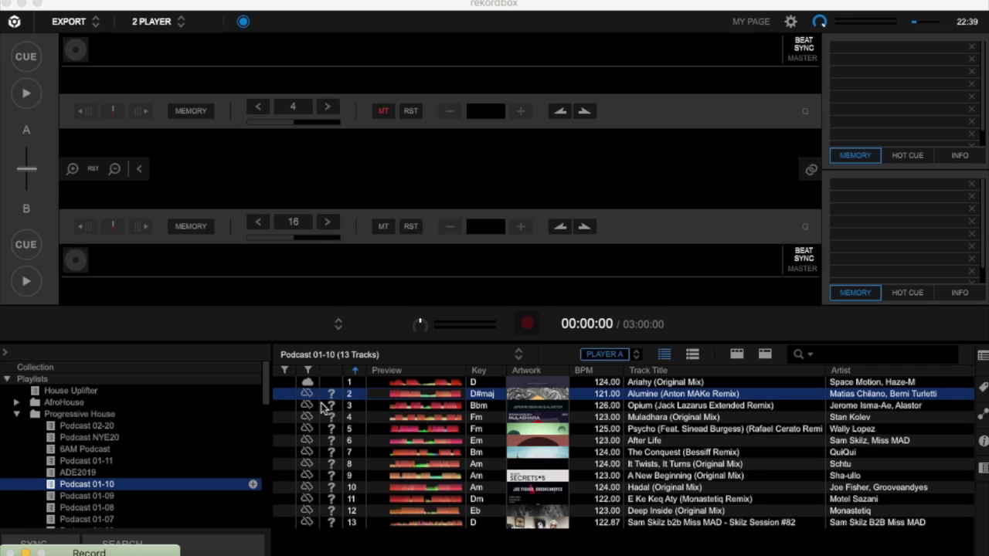
left_click(310, 518, "shift")
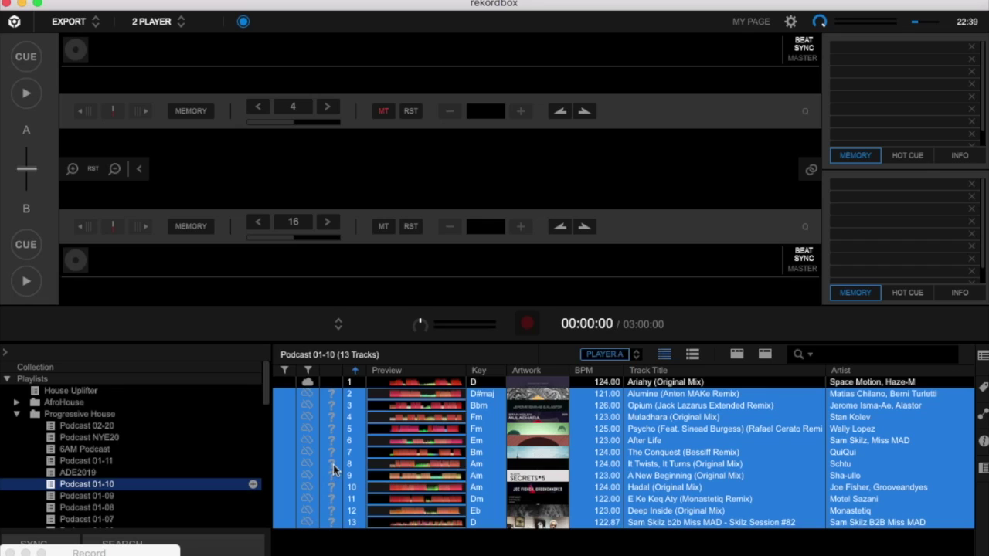
Analyze the selected Podcast 01-10 tracks for BPM, grid and key
right_click(333, 464)
mouse_move(415, 143)
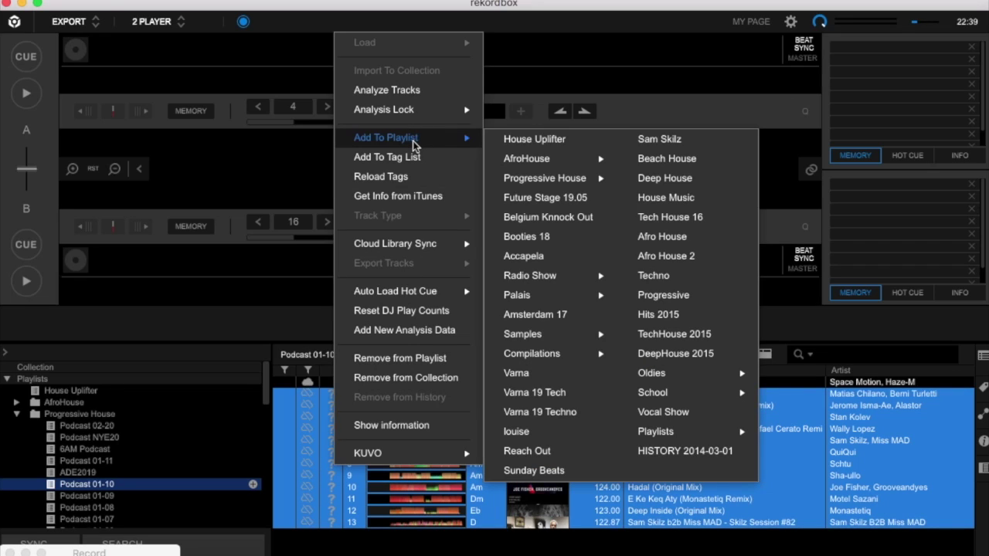
left_click(409, 90)
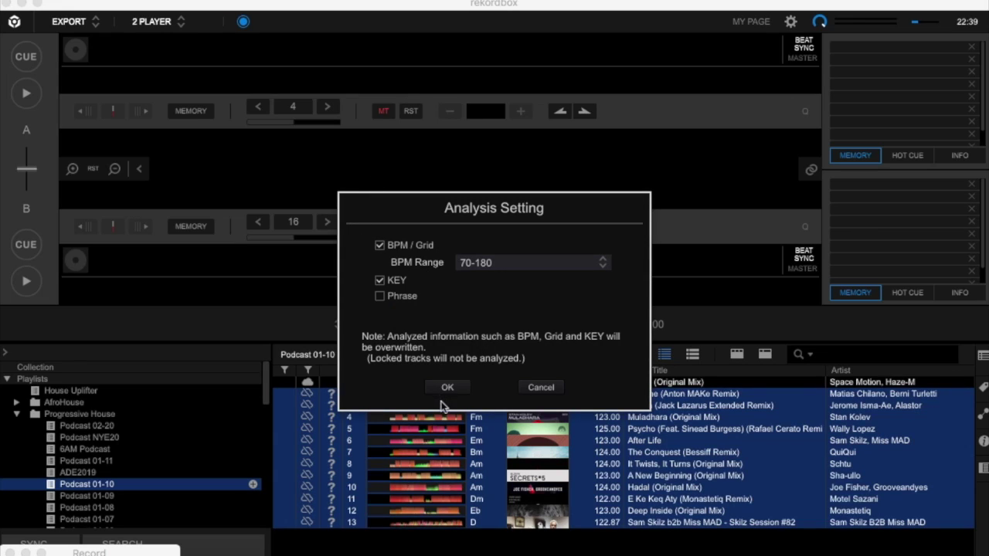
left_click(448, 388)
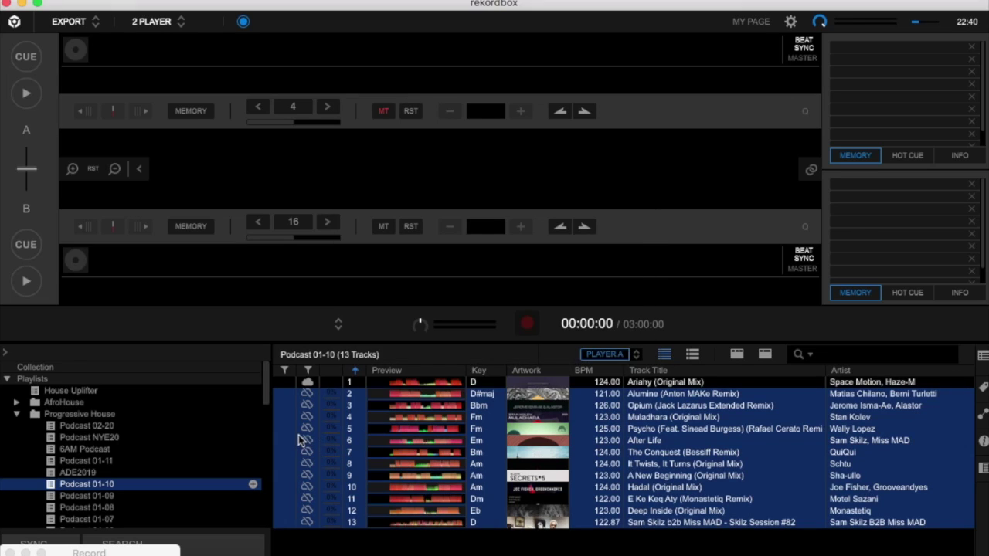
Copy the selected tracks to Dropbox through Cloud Library Sync > Upload
right_click(301, 439)
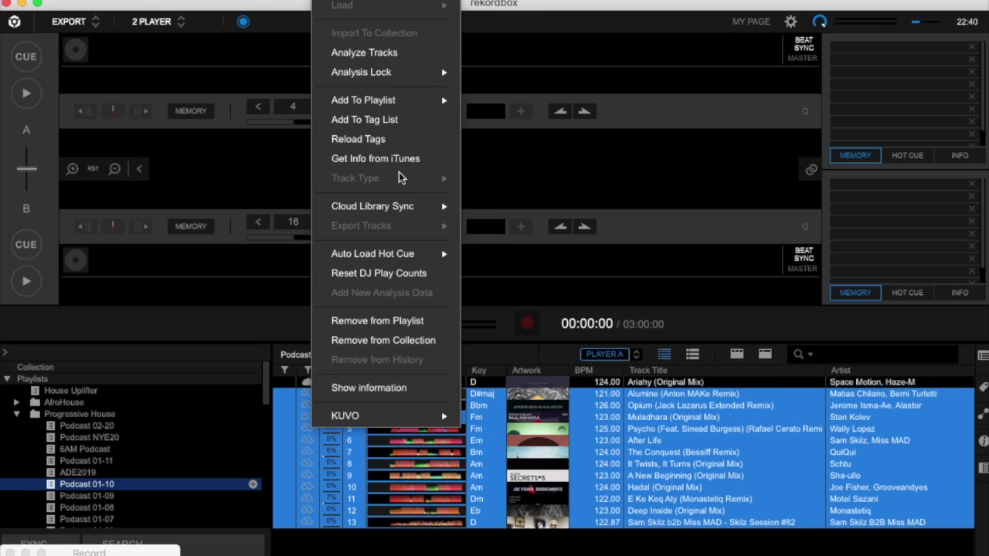
mouse_move(401, 210)
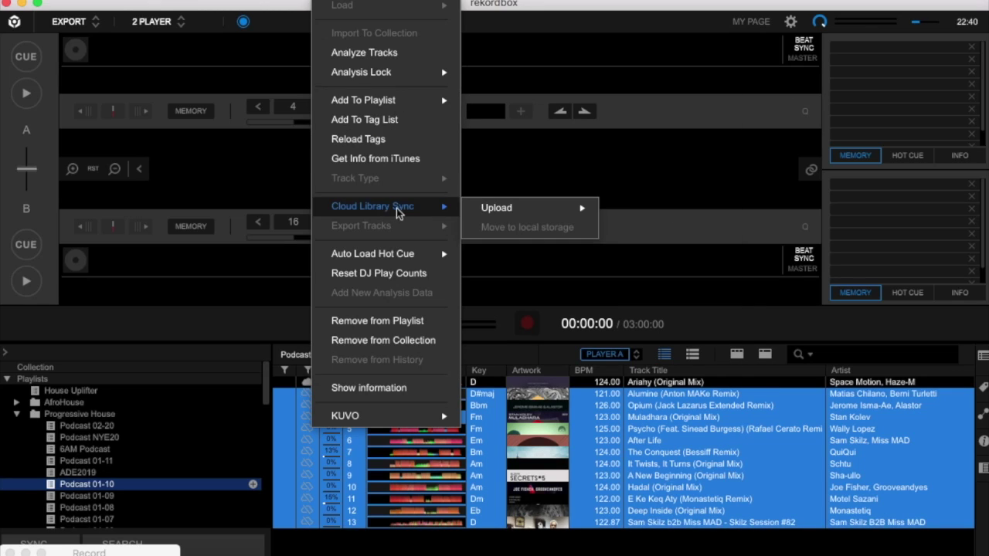
mouse_move(511, 210)
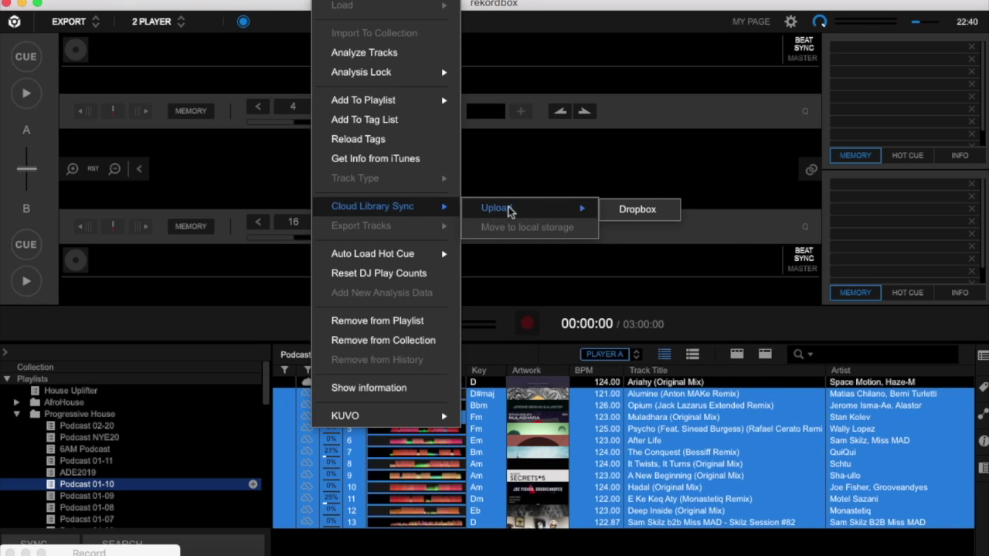
left_click(640, 209)
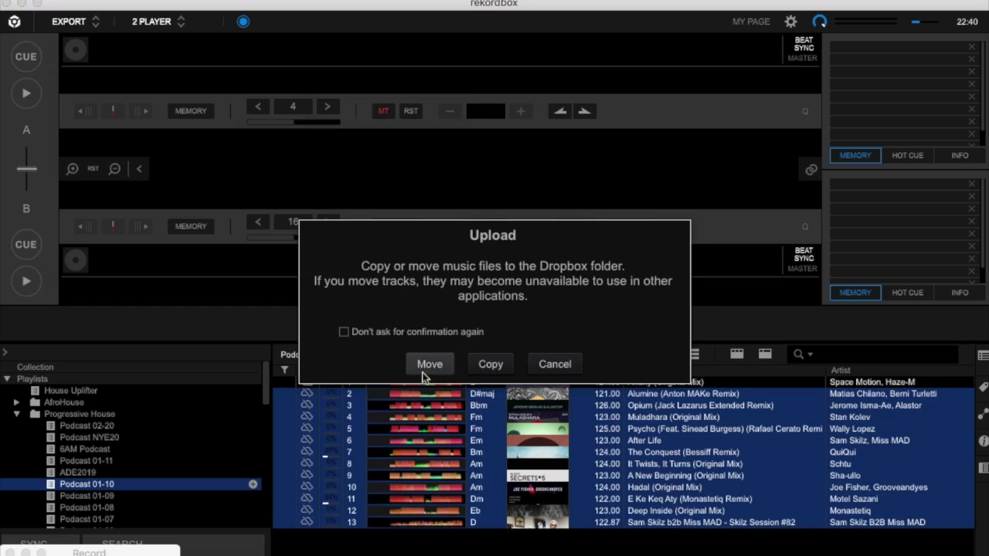
left_click(490, 366)
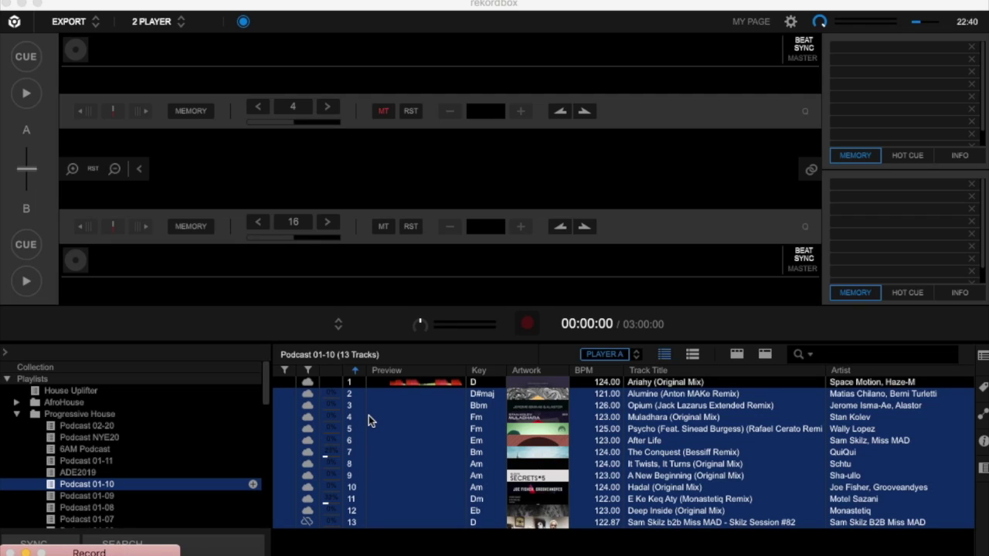
Try Auto Relocate for track 13's missing file, then cancel the search
left_click(331, 526)
left_click(327, 533)
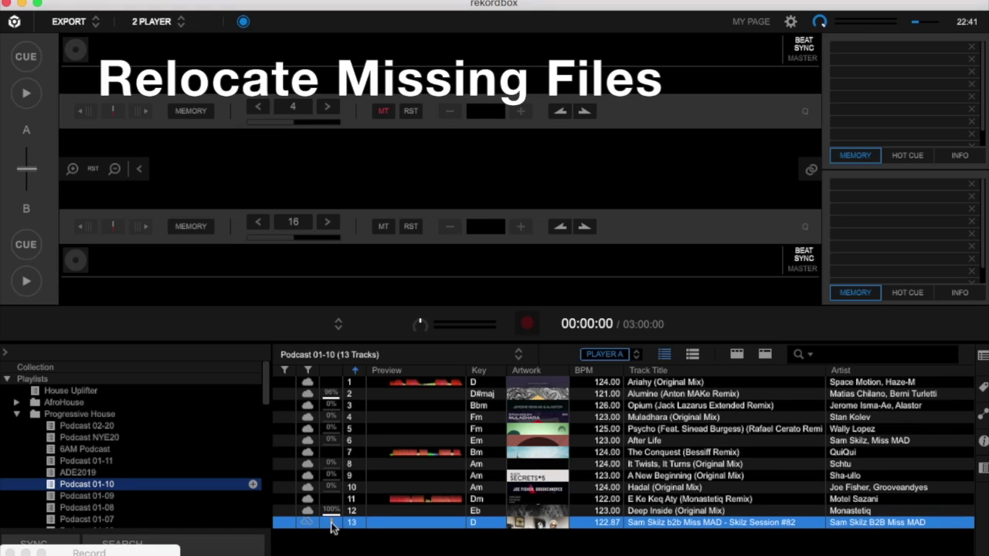
left_click(331, 527)
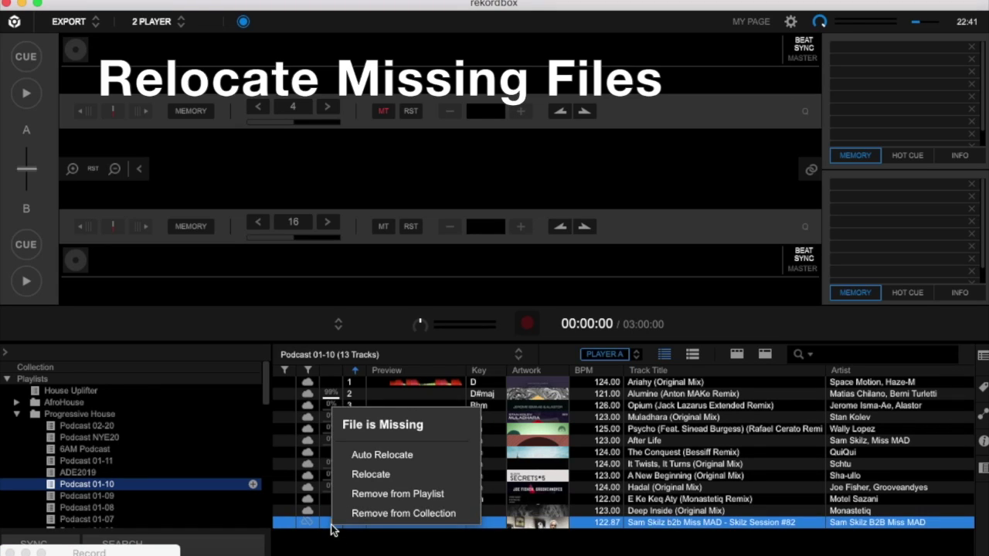
left_click(403, 458)
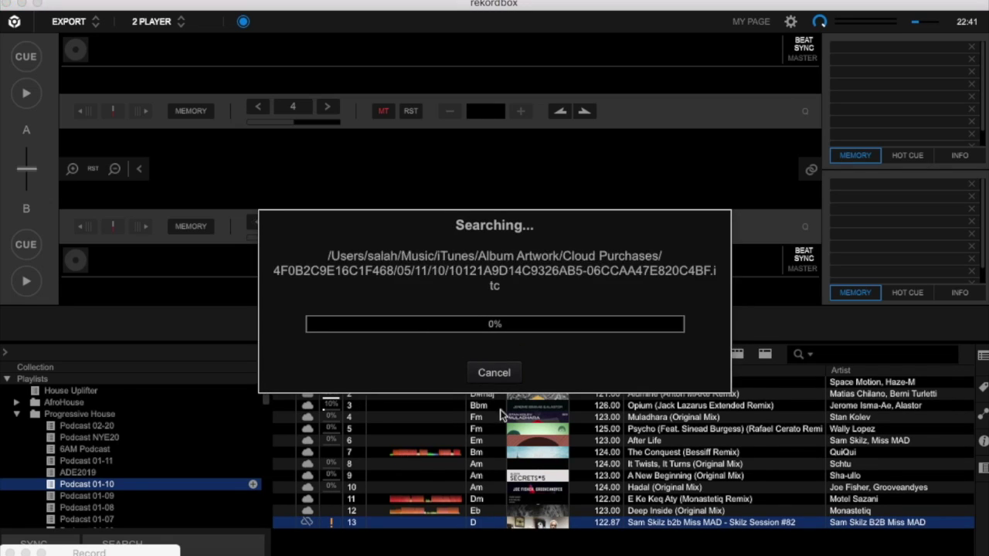
left_click(506, 380)
Try manually relocating track 13's file, cancel the file chooser, and dismiss the options
left_click(330, 524)
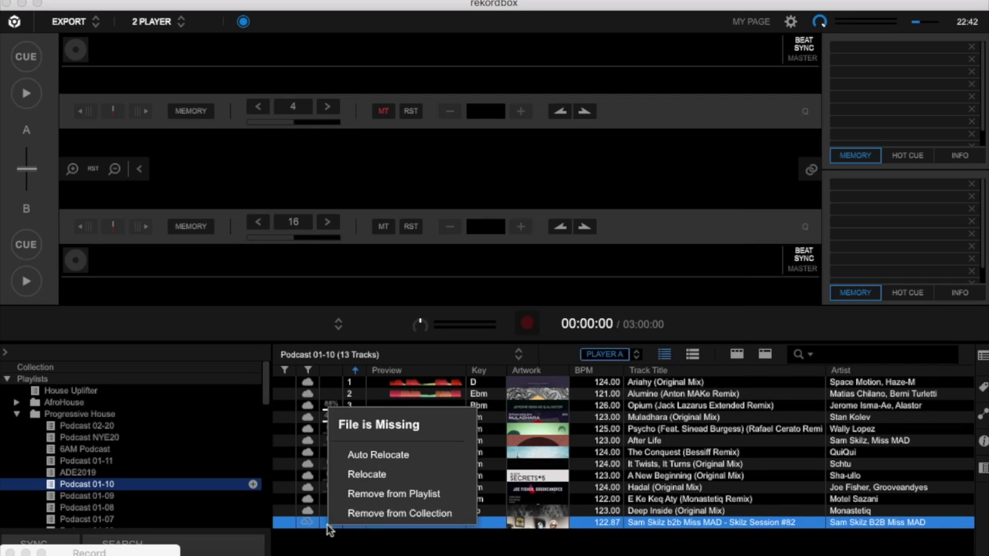
left_click(379, 473)
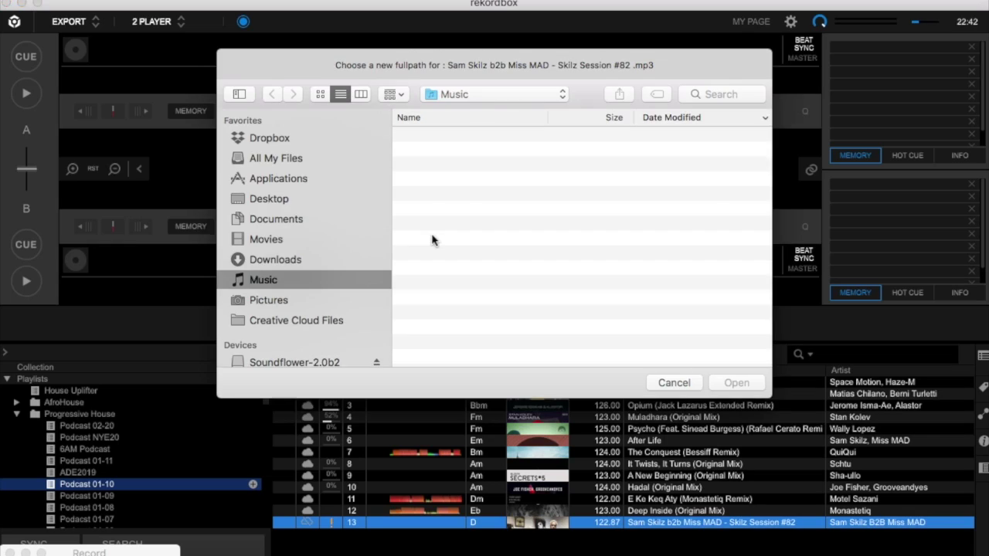
left_click(684, 384)
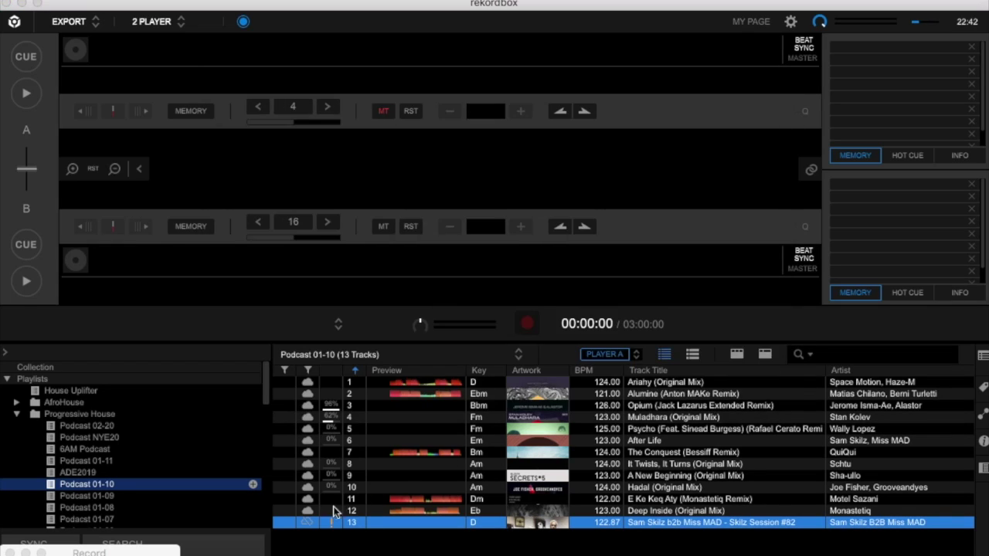
left_click(328, 526)
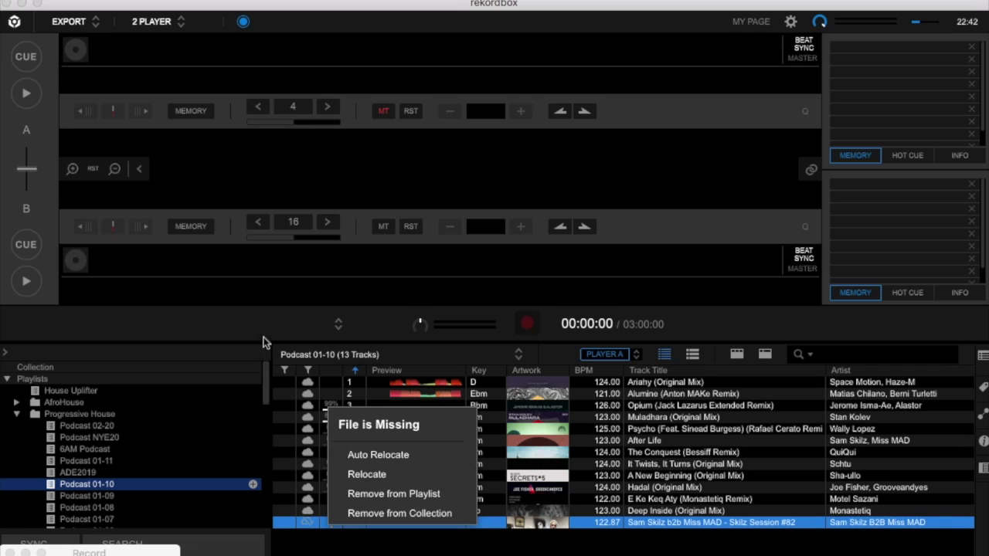
left_click(327, 325)
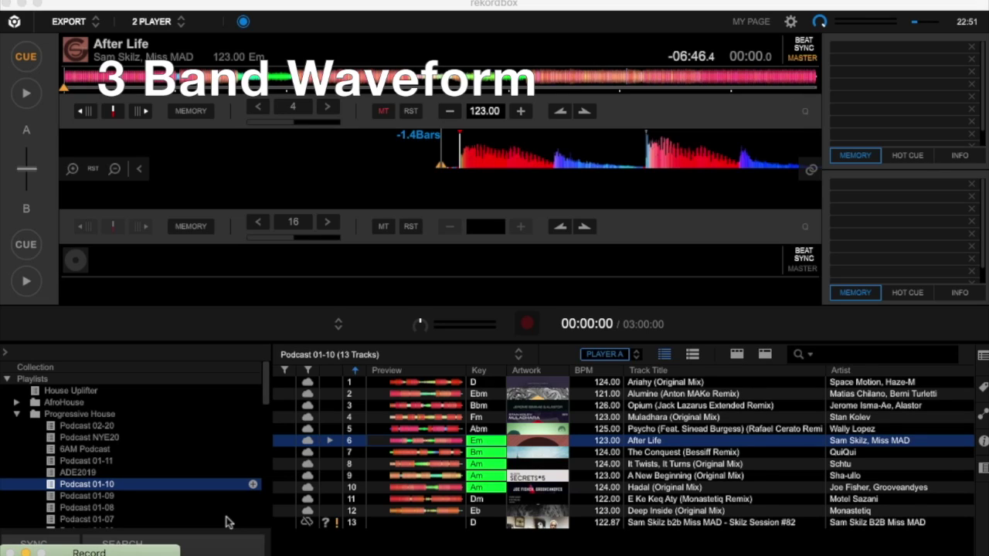
Set the waveform color to 3Band in Preferences > View and close Preferences
left_click(791, 23)
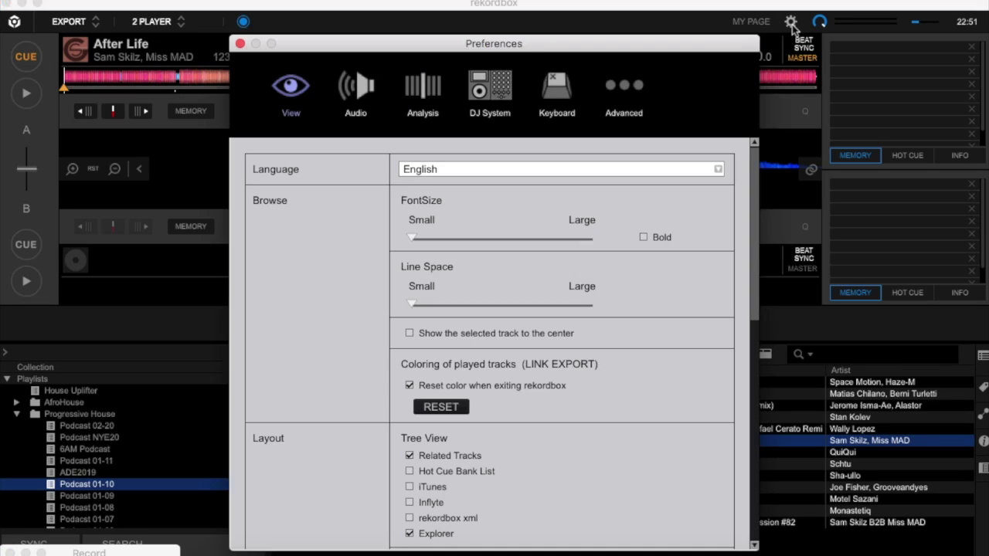
scroll(481, 297, "down", 5)
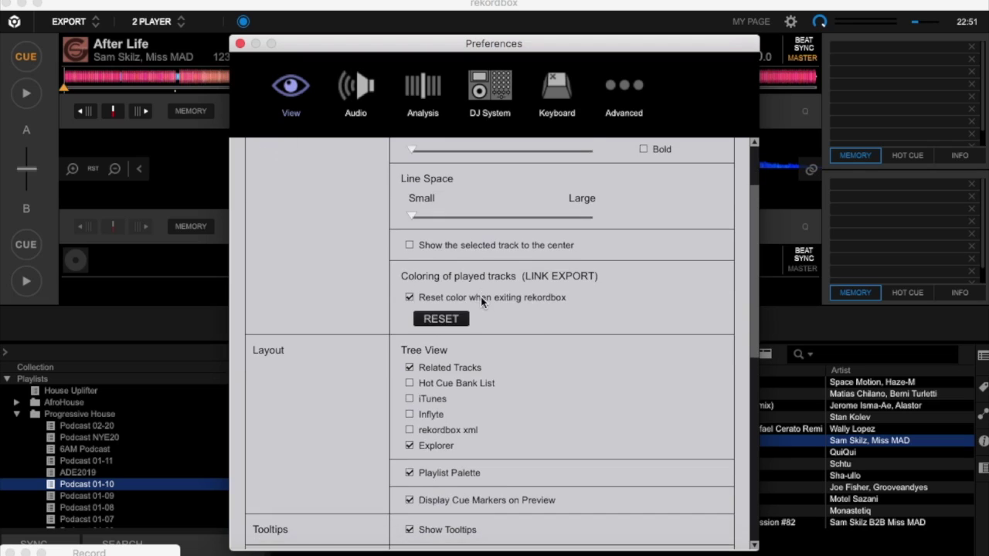
scroll(481, 297, "down", 5)
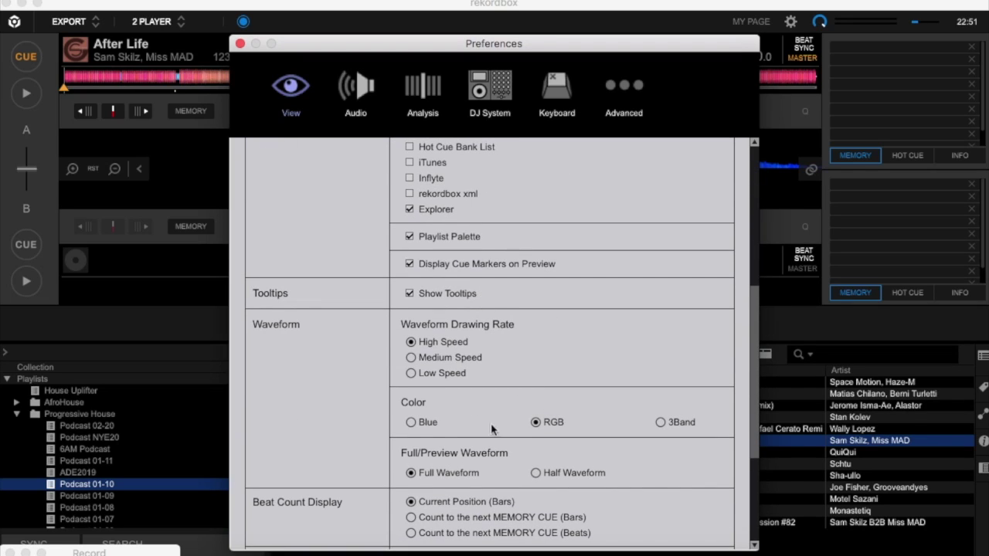
left_click(661, 423)
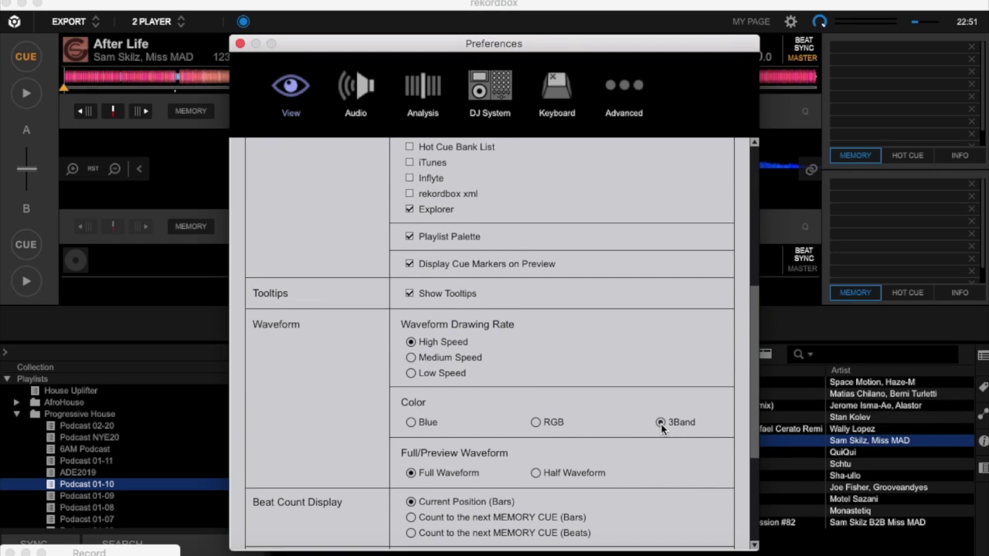
left_click(240, 44)
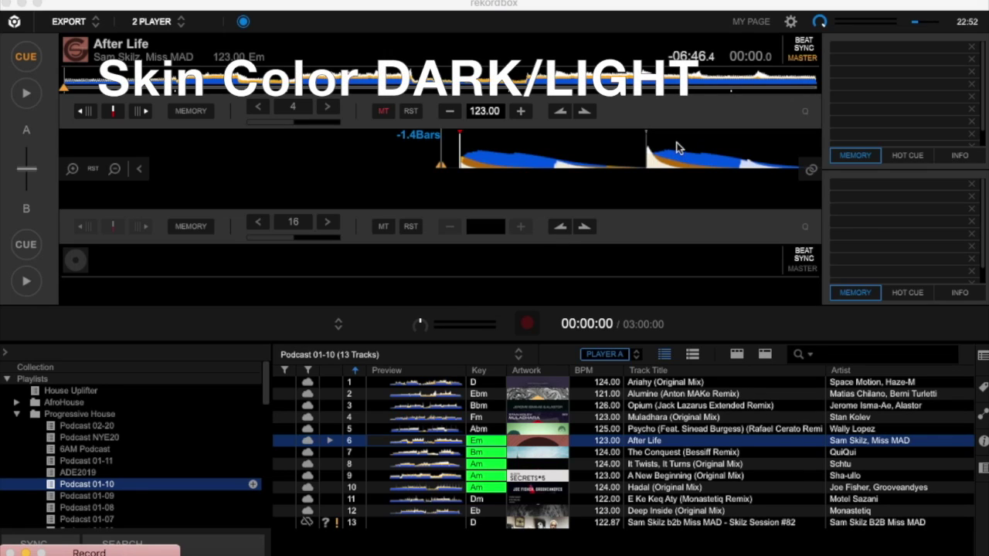
Change the Skin setting from Dark to Light in Preferences > View and close Preferences
left_click(791, 24)
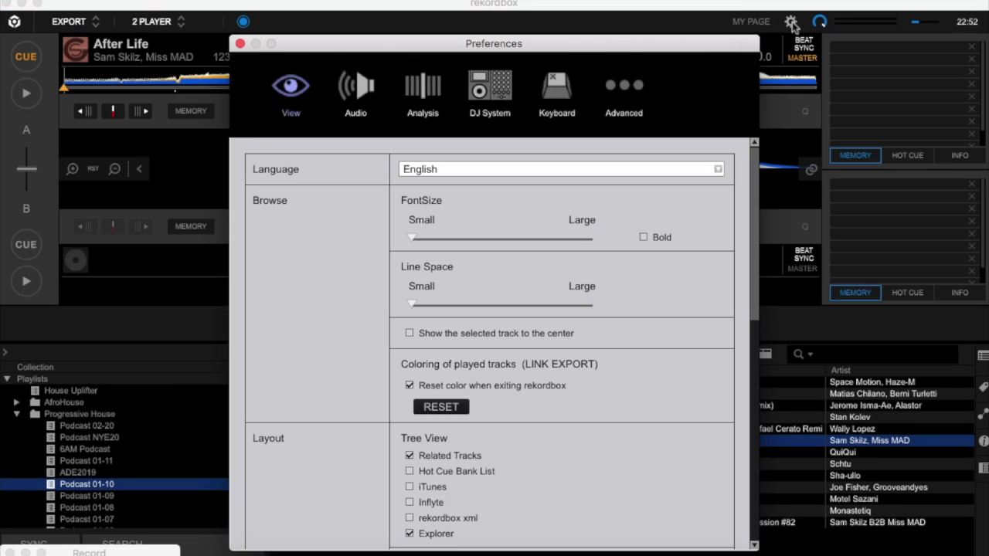
scroll(479, 331, "down", 7)
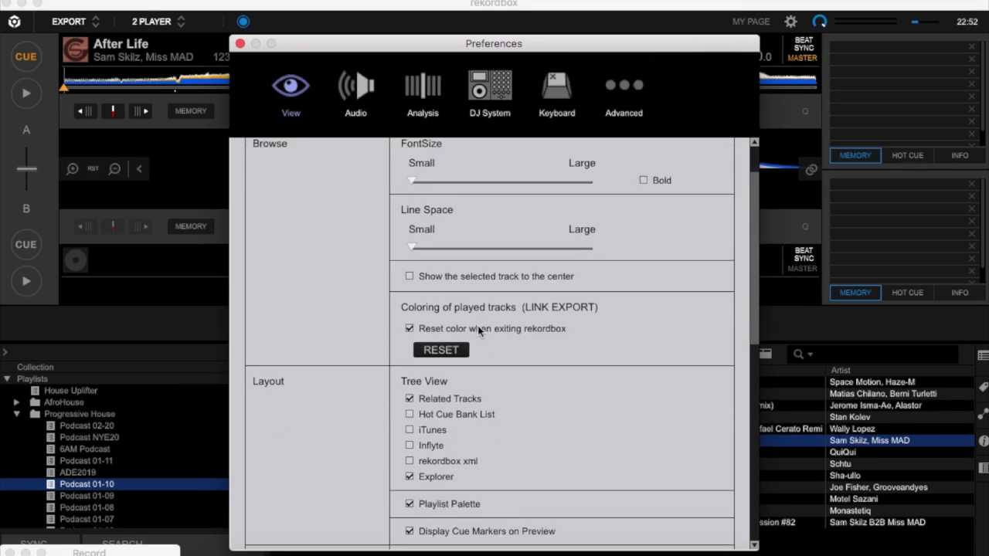
scroll(533, 371, "down", 8)
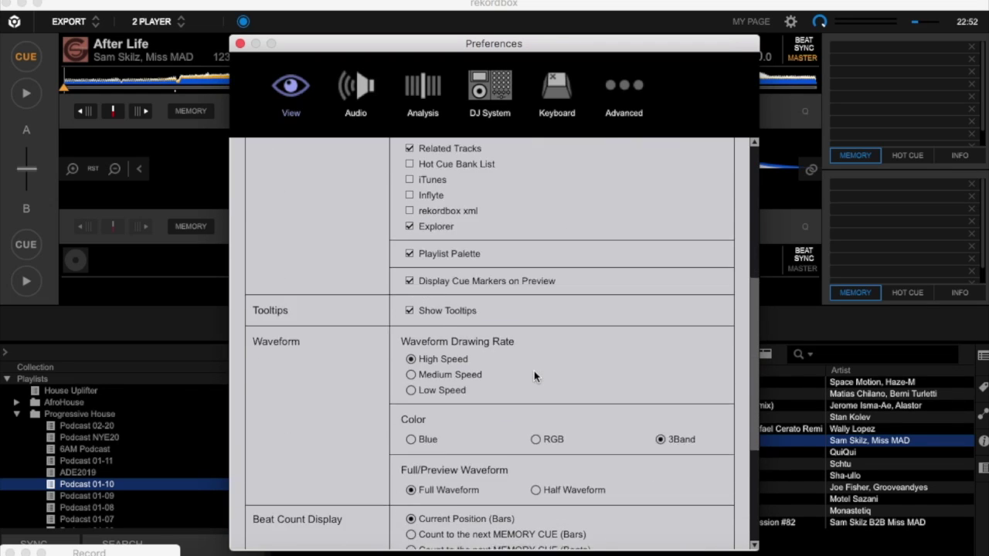
scroll(534, 374, "down", 2)
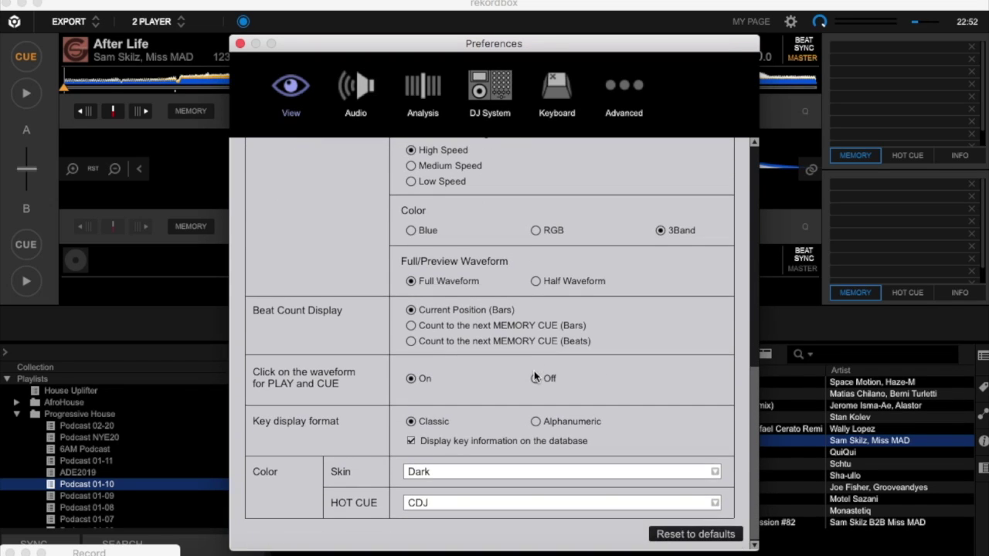
left_click(463, 472)
left_click(445, 503)
left_click(240, 43)
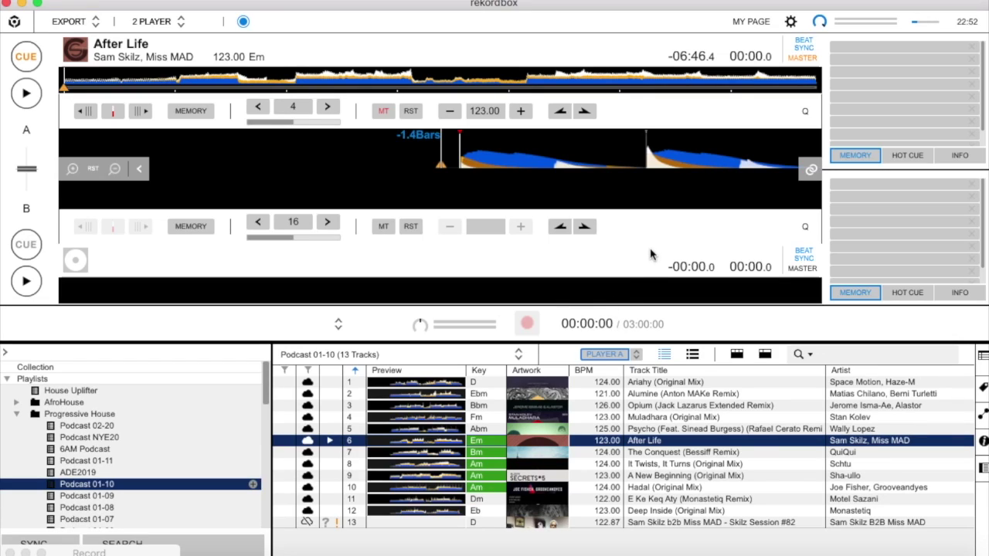
Set the Skin back to Dark in Preferences > View and close Preferences
left_click(791, 22)
scroll(568, 358, "down", 10)
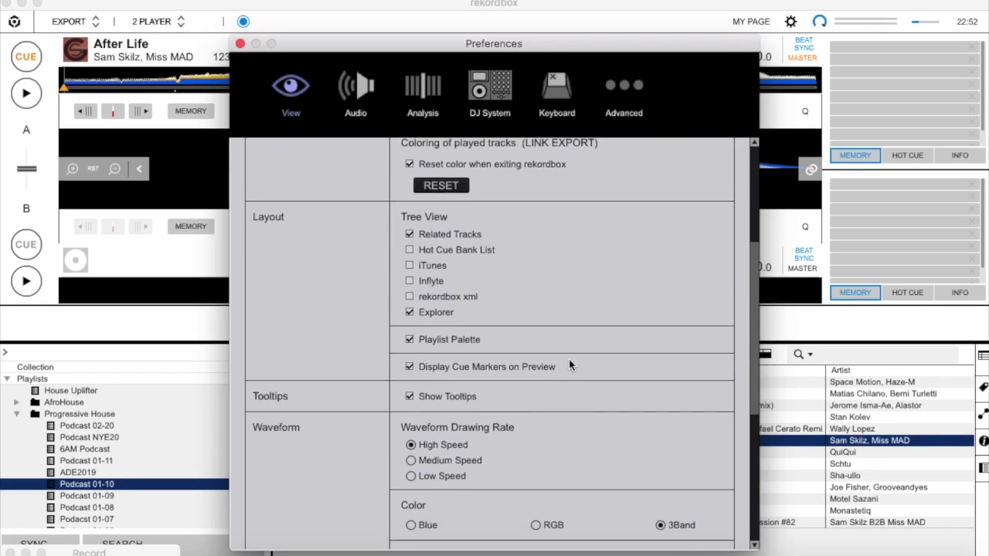
scroll(569, 360, "down", 3)
left_click(463, 472)
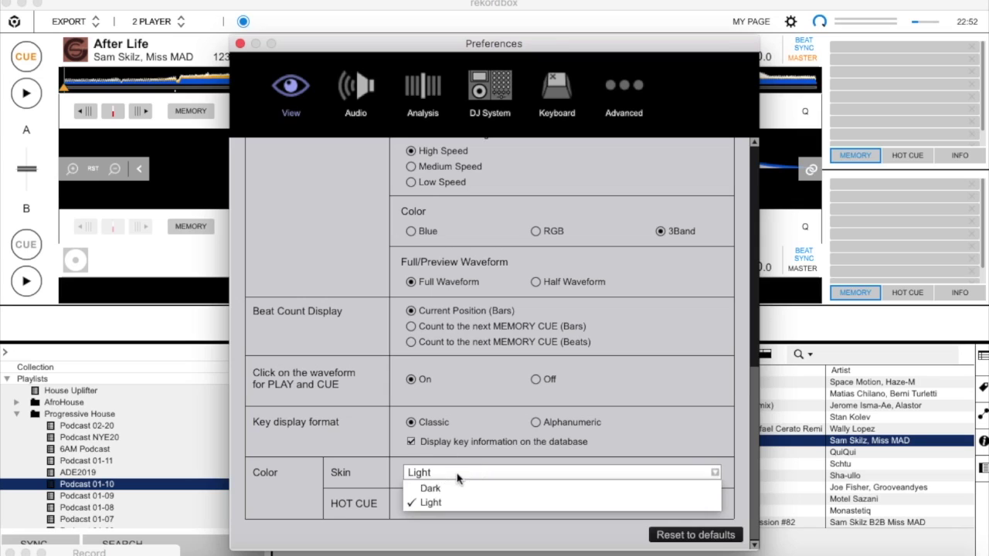
left_click(442, 490)
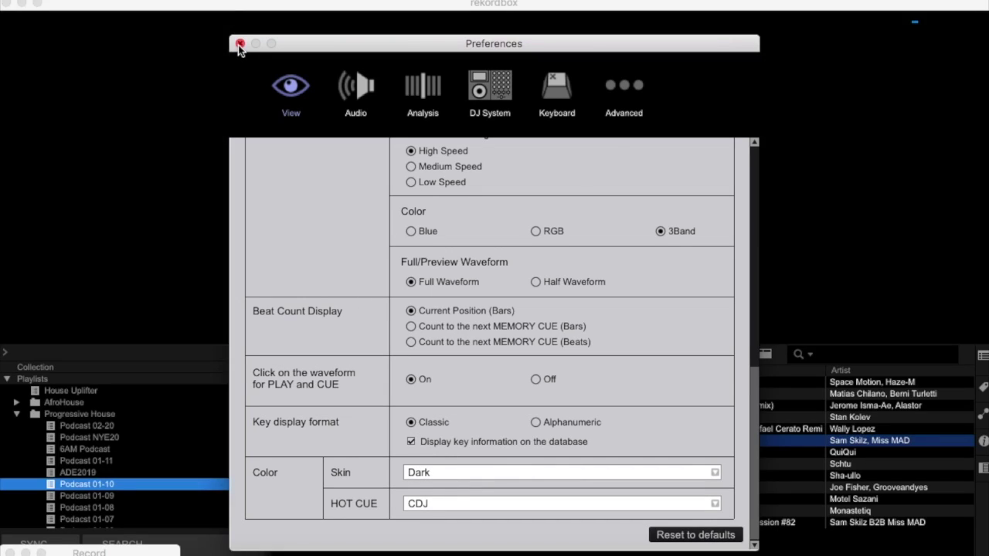
left_click(240, 46)
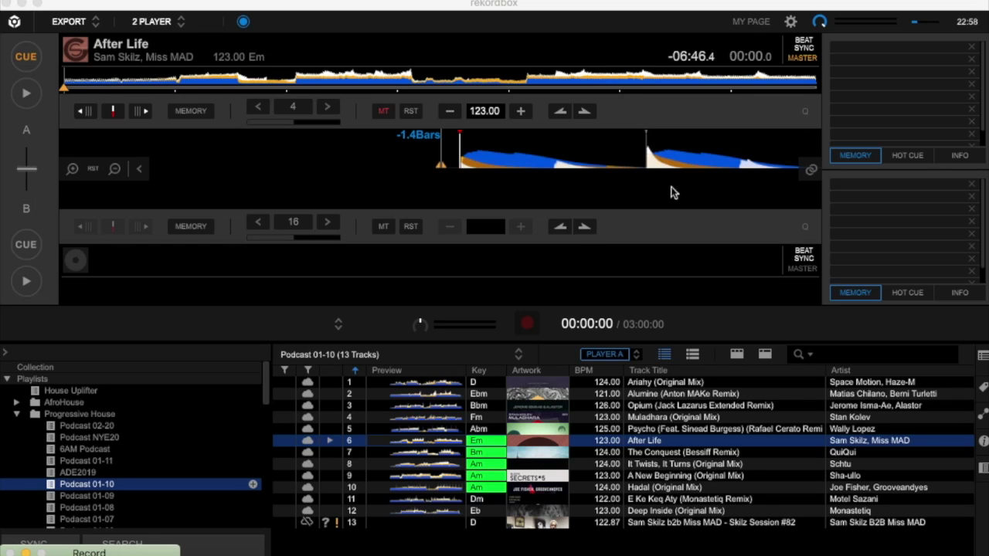
In Preferences > View, tick Inflyte under Layout > Tree View to add it to the browser tree
left_click(794, 23)
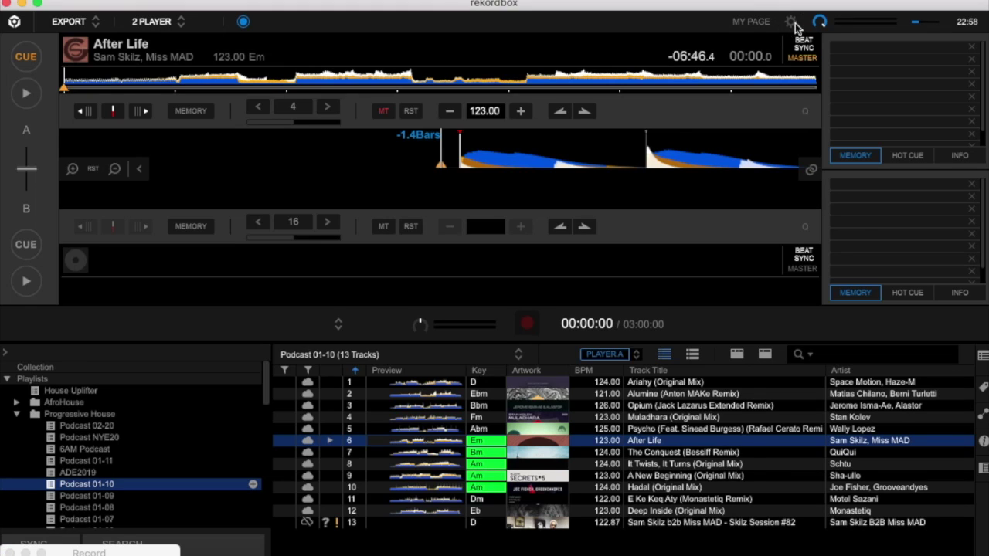
scroll(565, 301, "down", 5)
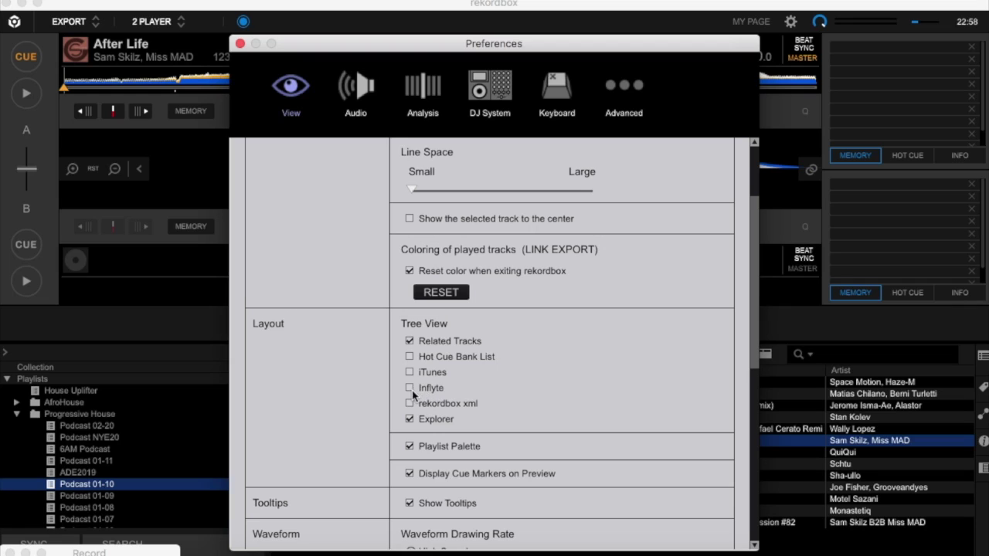
left_click(410, 389)
left_click(240, 44)
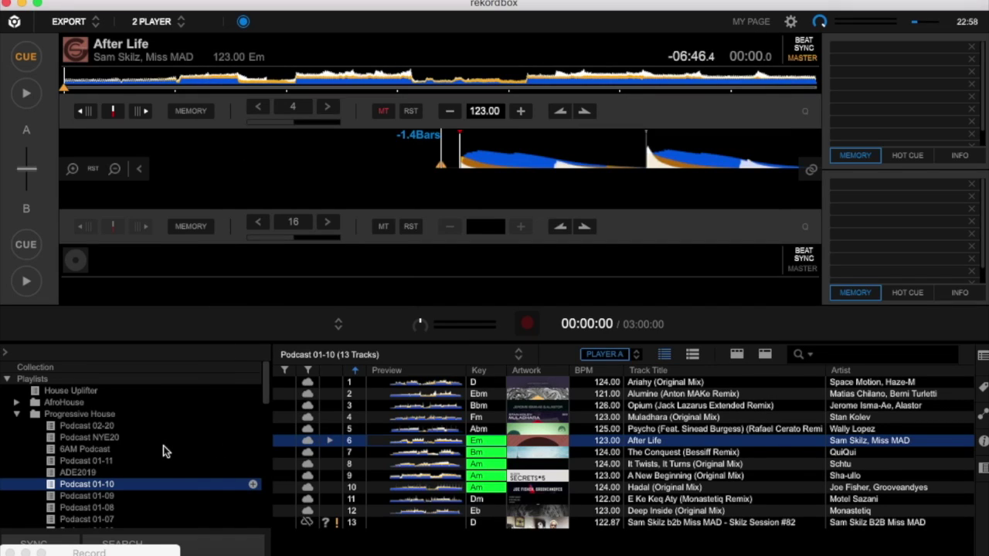
Expand Inflyte in the sidebar to reveal Promo Locker and Downloaded, and select Promo Locker
scroll(163, 448, "down", 5)
scroll(163, 451, "down", 5)
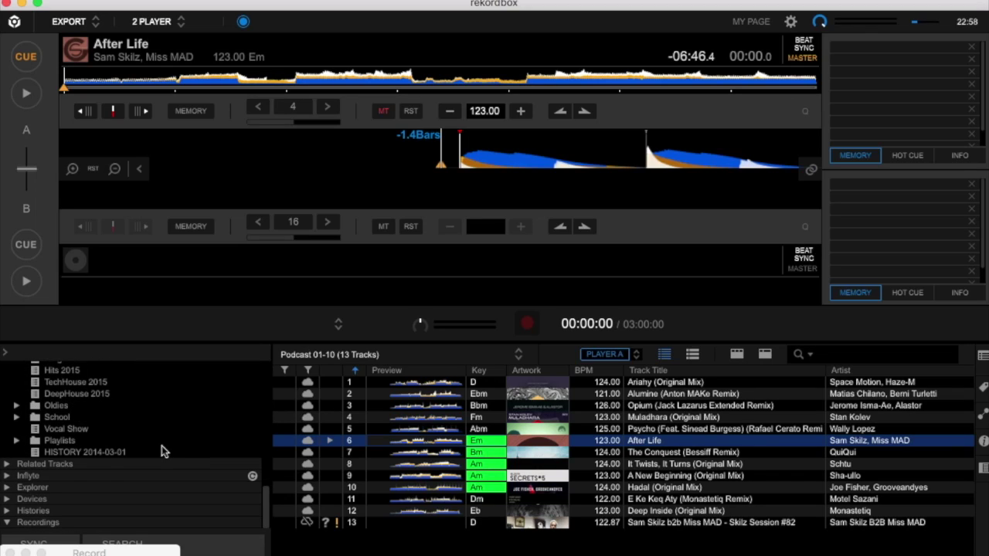
left_click(8, 476)
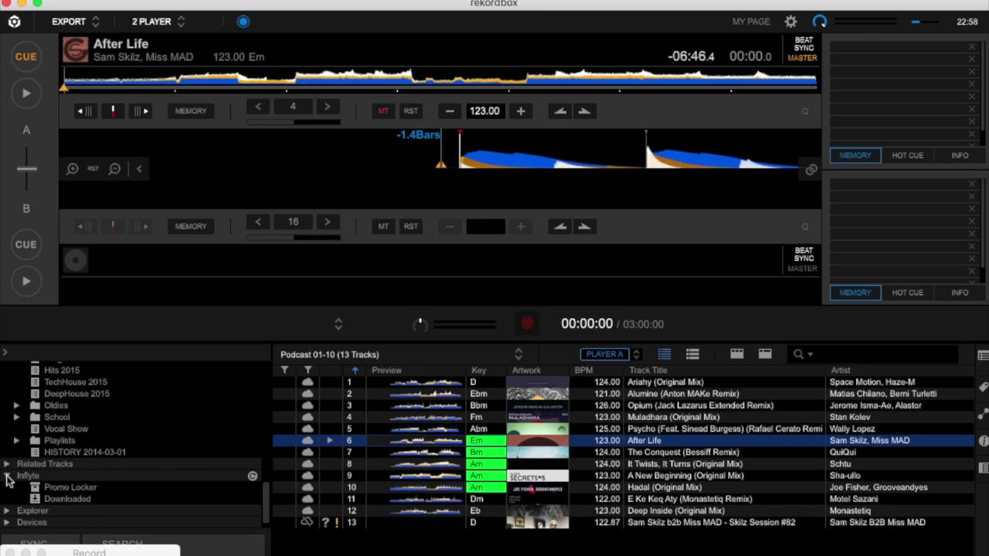
left_click(78, 493)
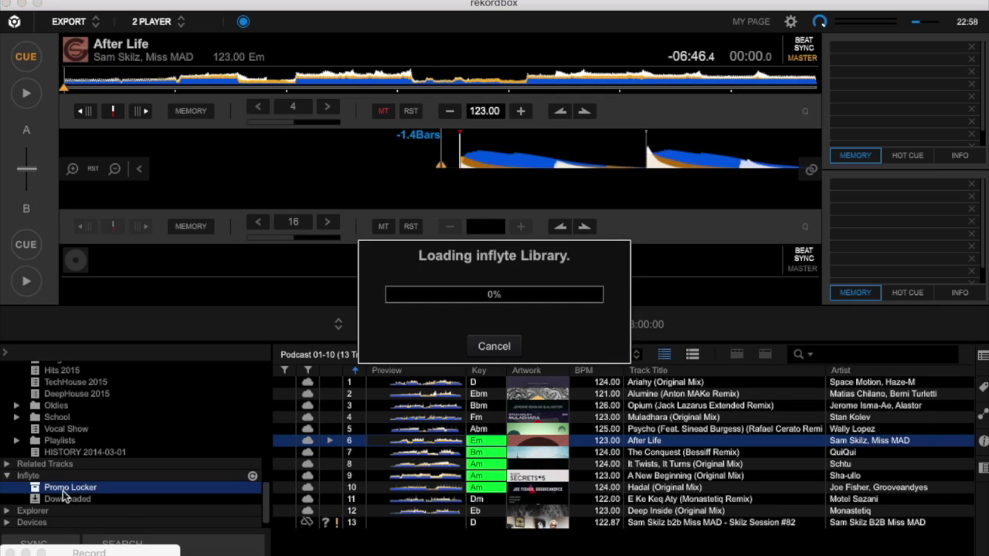
Dismiss the Inflyte loading dialog and scroll through the 79 Promo Locker tracks
left_click(517, 348)
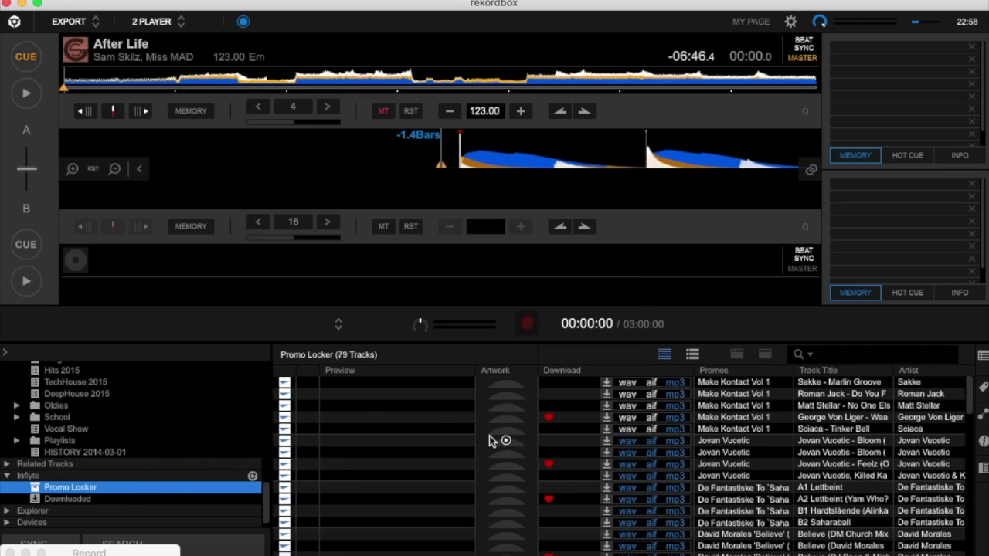
scroll(541, 441, "down", 5)
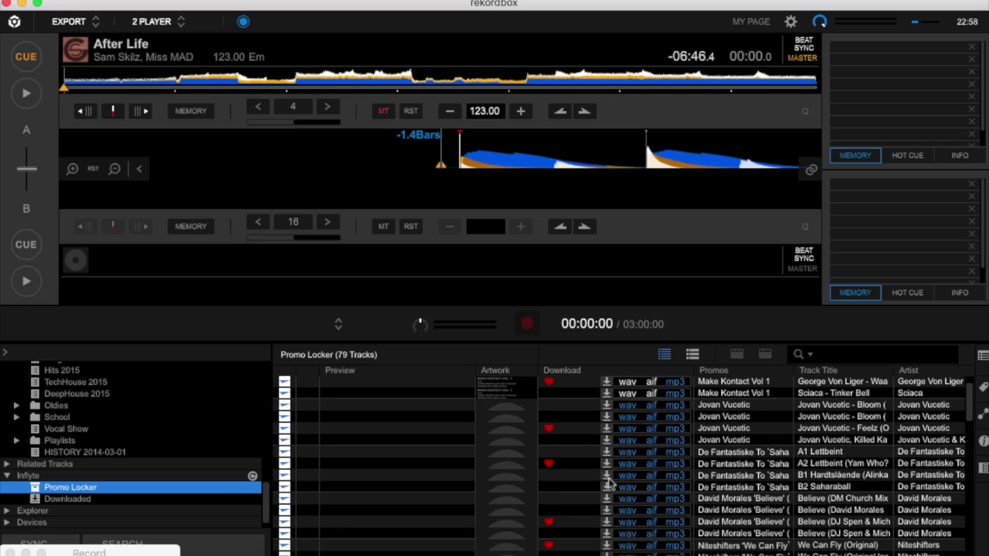
scroll(608, 483, "down", 15)
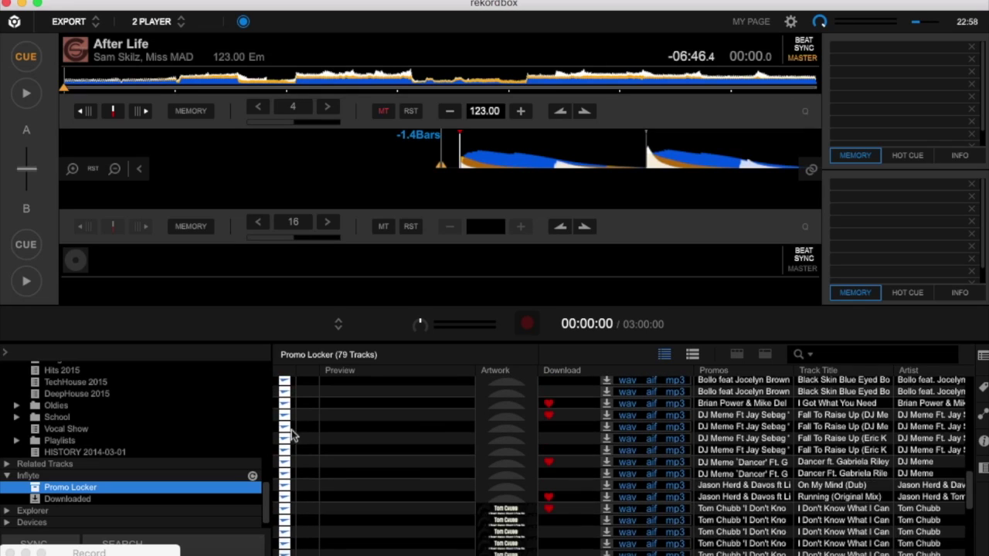
scroll(401, 421, "up", 15)
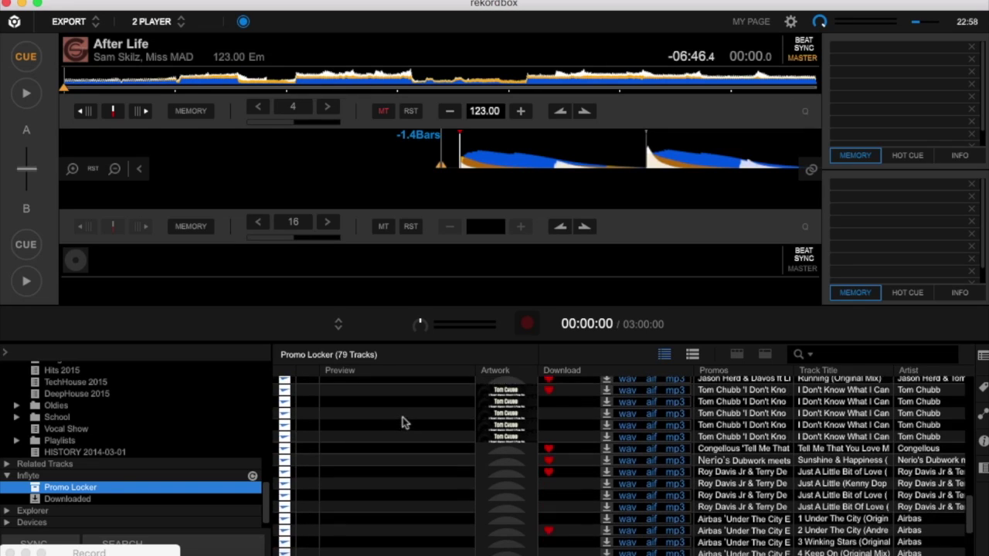
Check that the Downloaded list holds 0 tracks, then return to the Promo Locker list
left_click(125, 499)
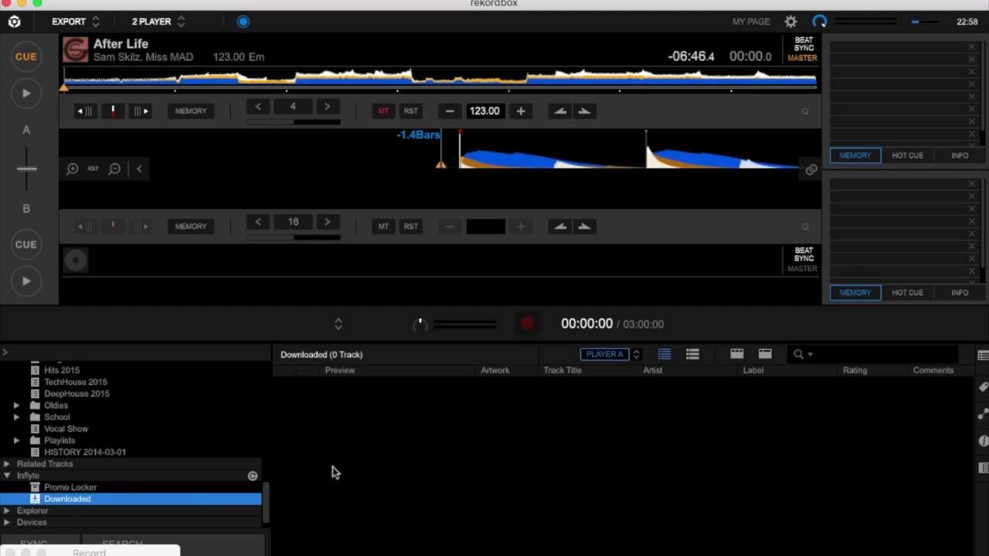
left_click(107, 488)
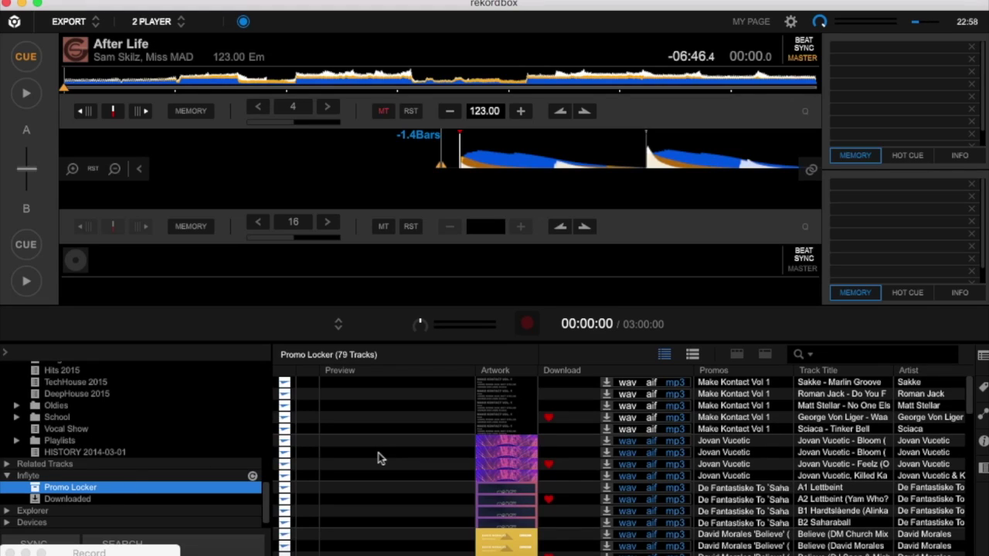
left_click(263, 549)
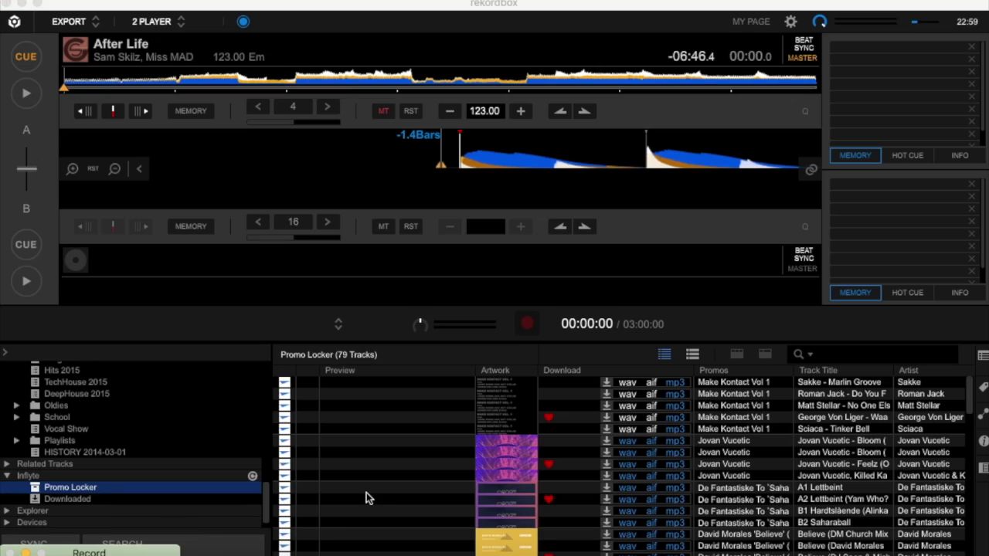